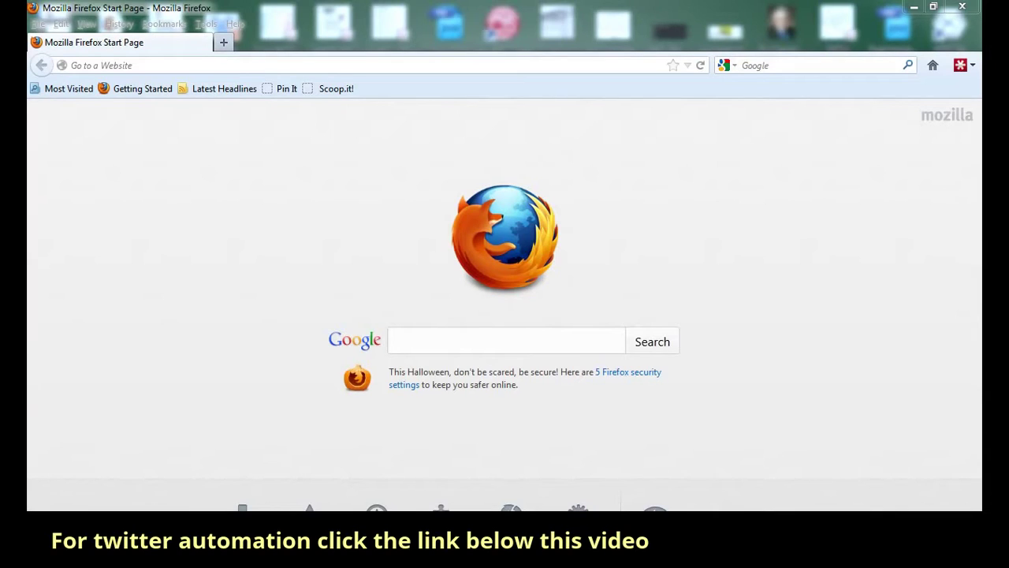
# - Activate the Firefox window on its start page, ready to enter a web address
pyautogui.click(137, 66)
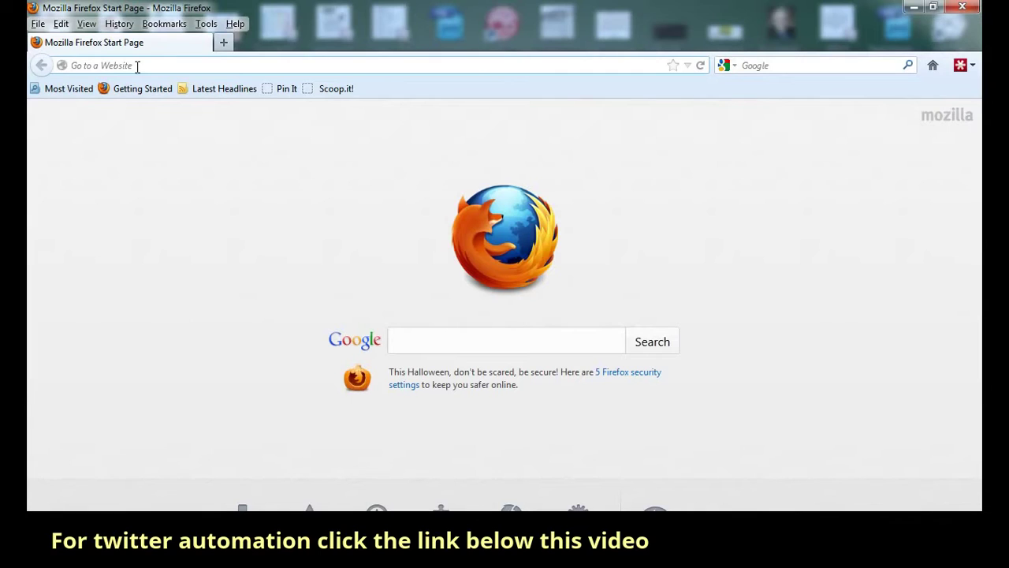
pyautogui.write('www')
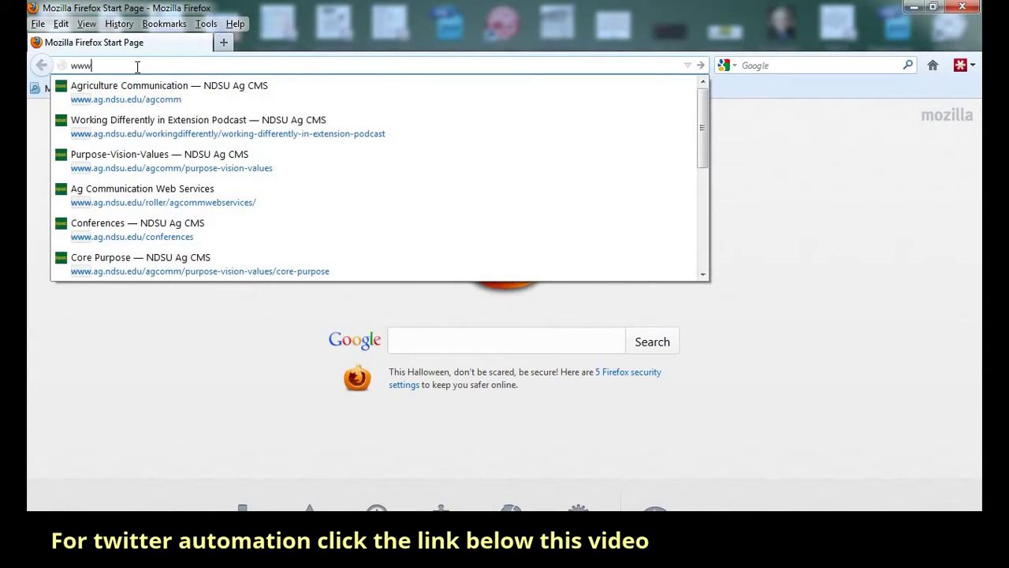
pyautogui.write('.twitter.com/')
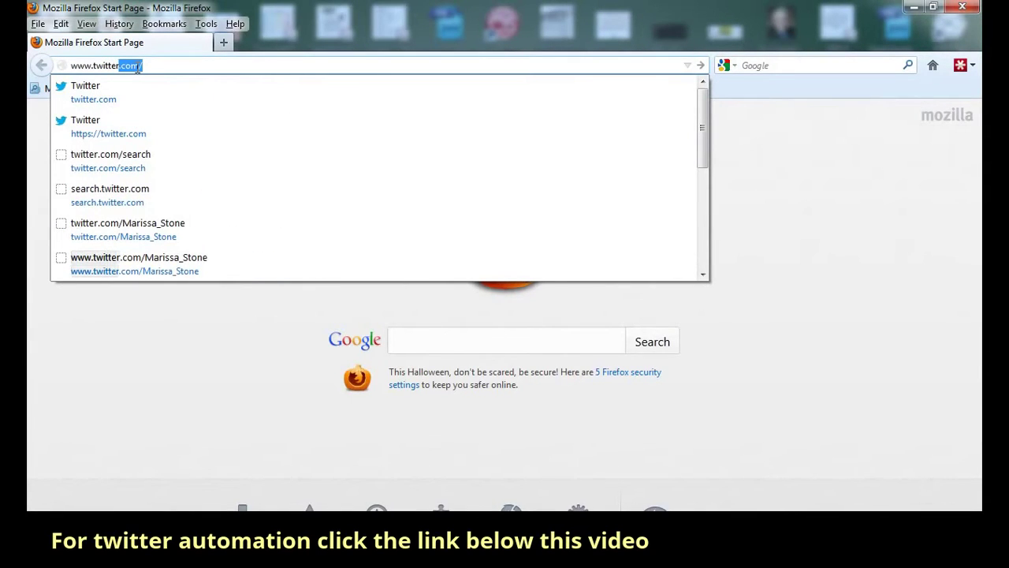
pyautogui.press('Return')
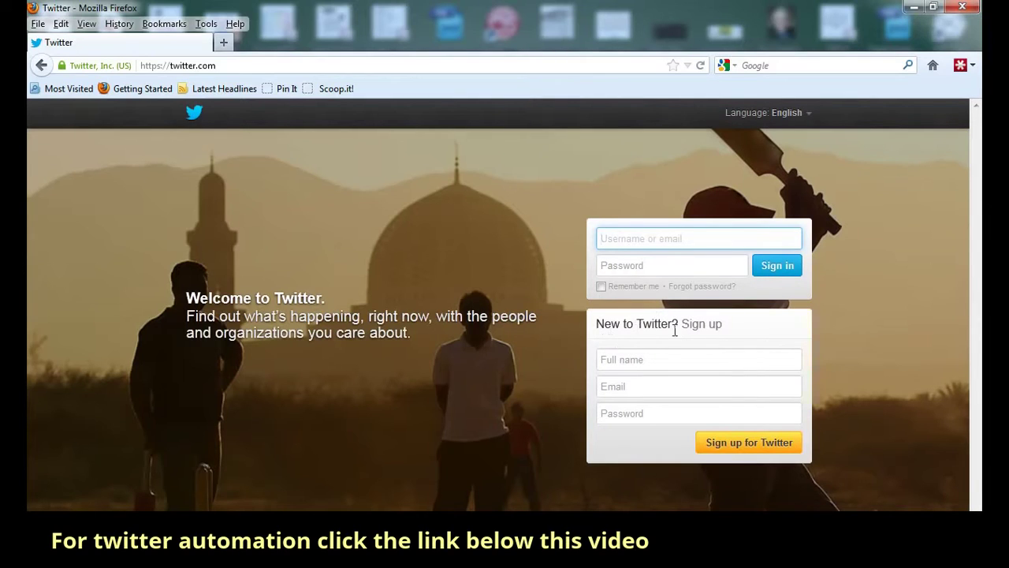
# - Fill Twitter's sign-up box with the user's full name, e-mail address and a password
pyautogui.click(623, 360)
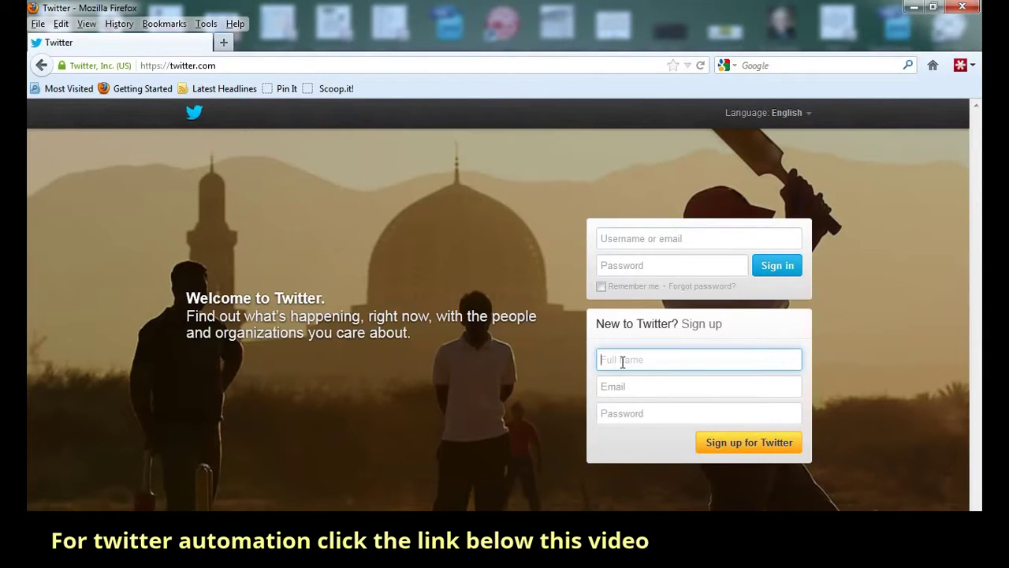
pyautogui.click(605, 394)
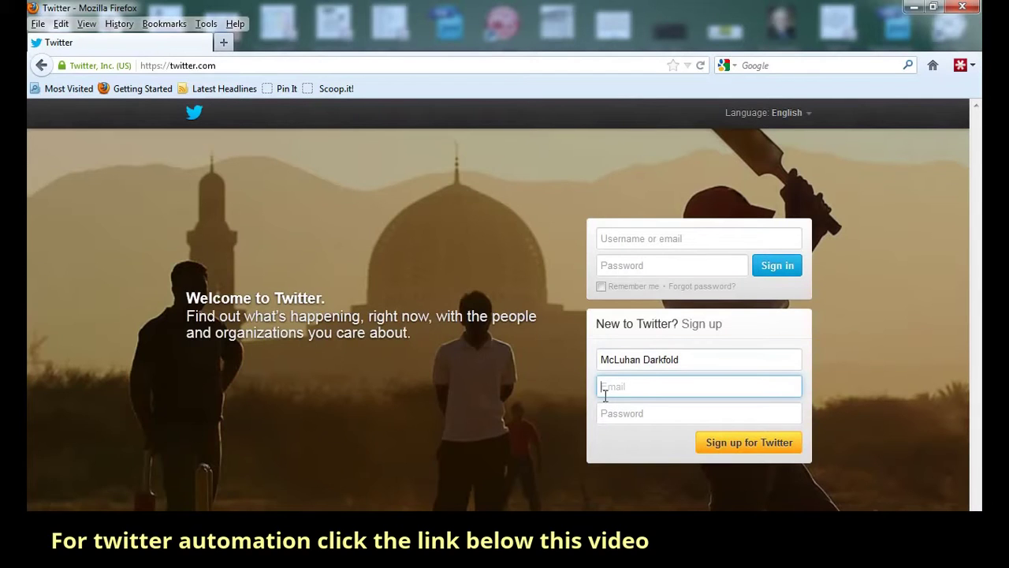
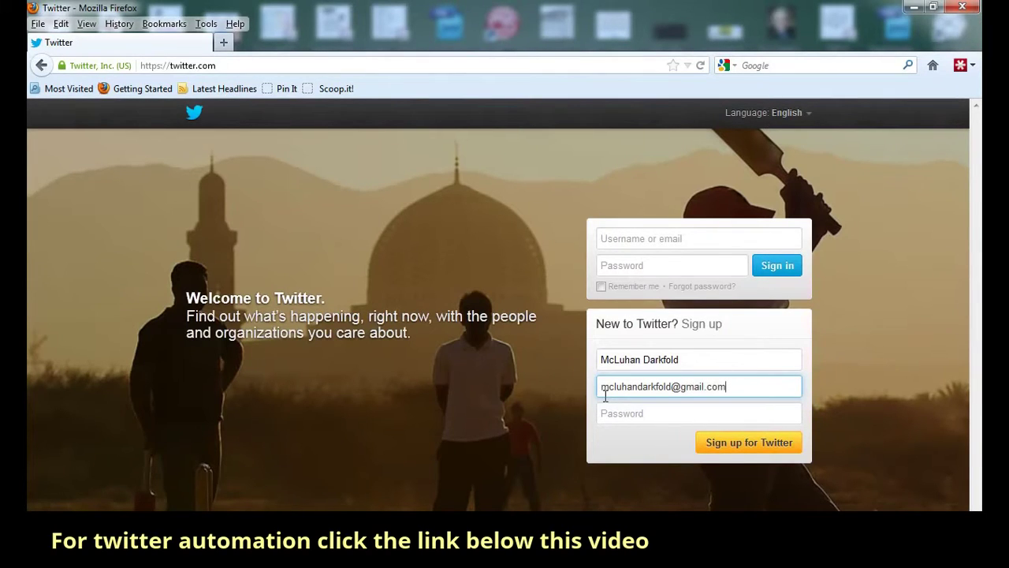
pyautogui.click(612, 414)
pyautogui.write('••••••')
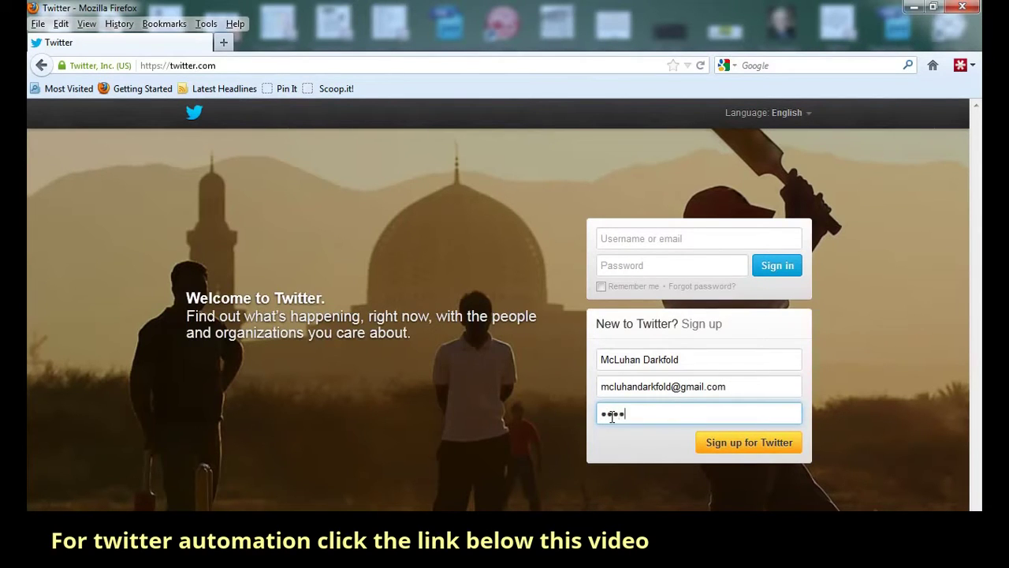
pyautogui.write('••••••')
# - Submit the sign-up details and dismiss the LastPass password-saving bar
pyautogui.click(734, 448)
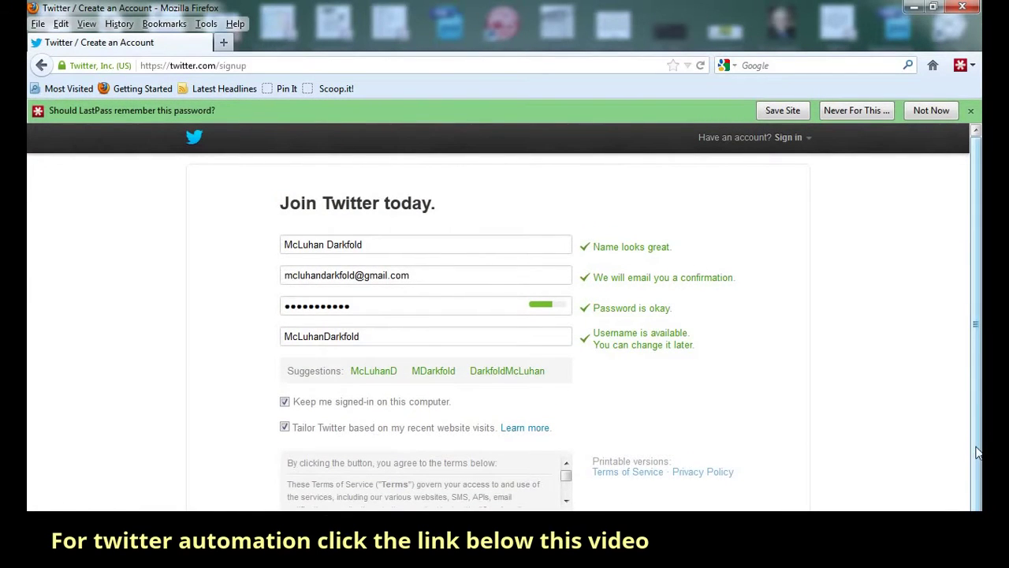
pyautogui.click(971, 110)
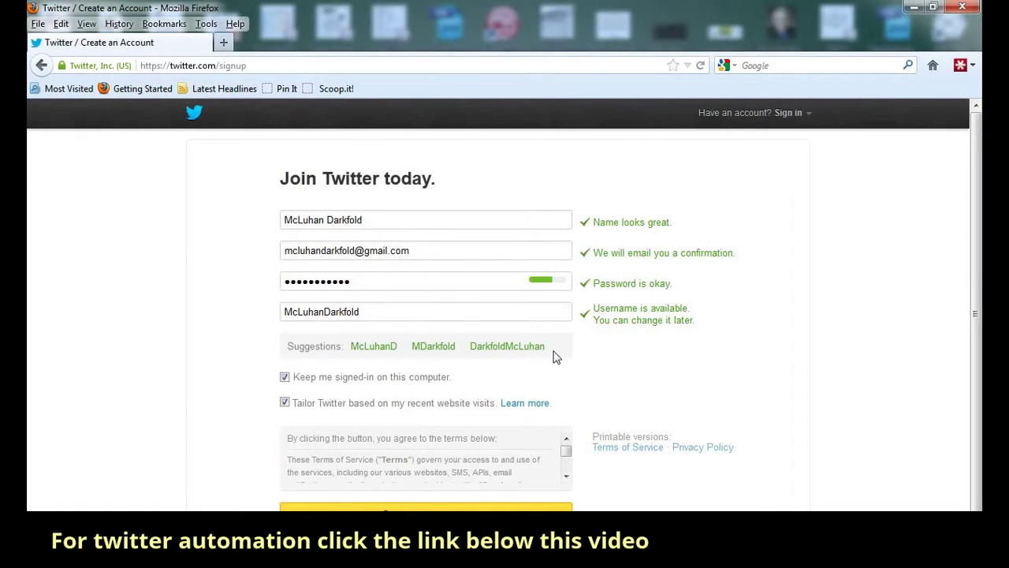
# - Turn off 'Keep me signed-in on this computer', leaving Tailor Twitter enabled
pyautogui.scroll(-1, 505, 323)
pyautogui.scroll(1, 506, 320)
pyautogui.click(285, 378)
pyautogui.click(285, 403)
# - Uncheck Tailor Twitter, read the Terms of Service to the end, and create the account
pyautogui.scroll(-1, 620, 390)
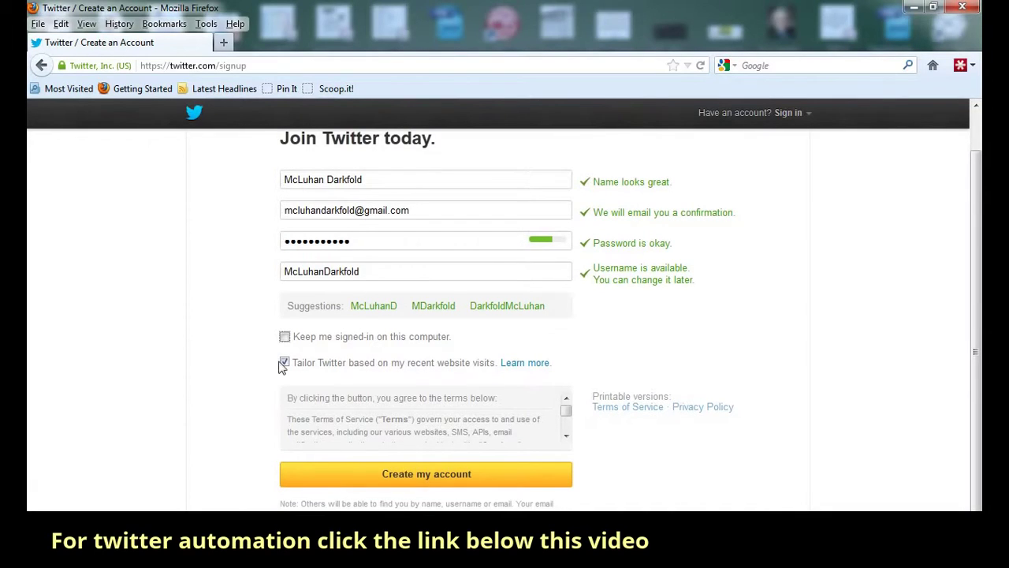
pyautogui.click(284, 362)
pyautogui.click(567, 411)
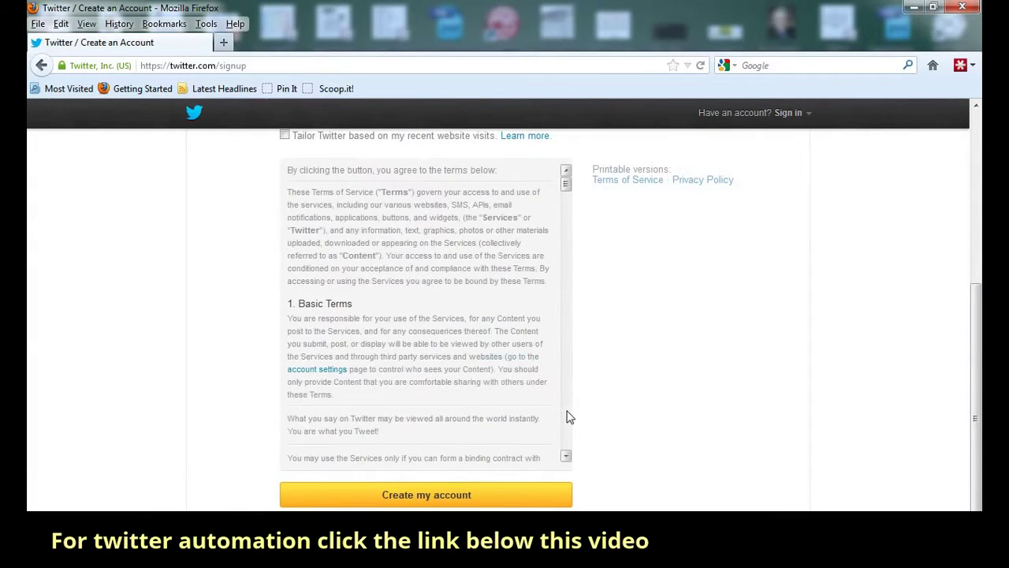
pyautogui.scroll(-8, 560, 417)
pyautogui.scroll(-10, 556, 417)
pyautogui.scroll(-8, 550, 410)
pyautogui.moveTo(565, 265); pyautogui.dragTo(566, 443)
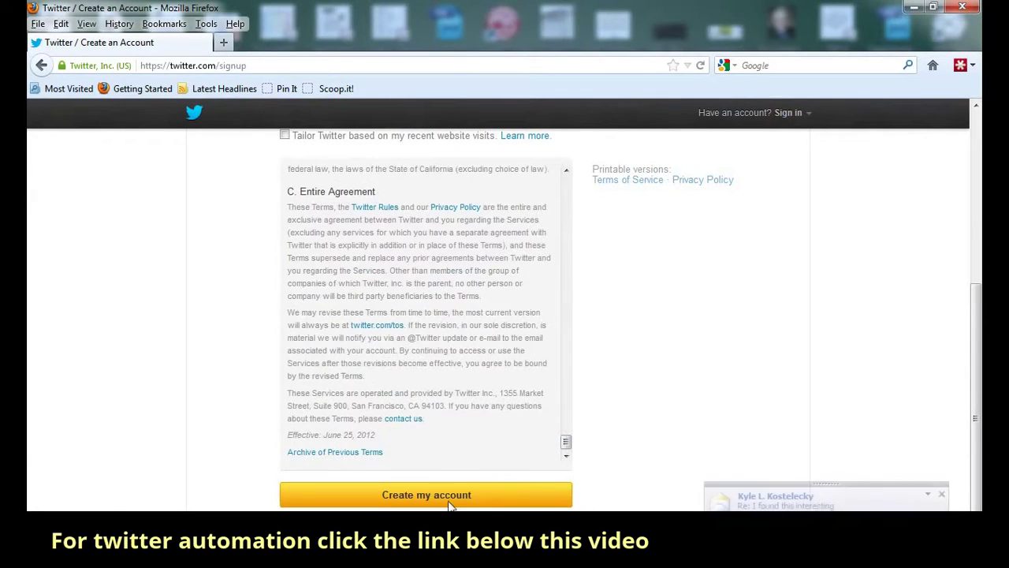
pyautogui.click(402, 495)
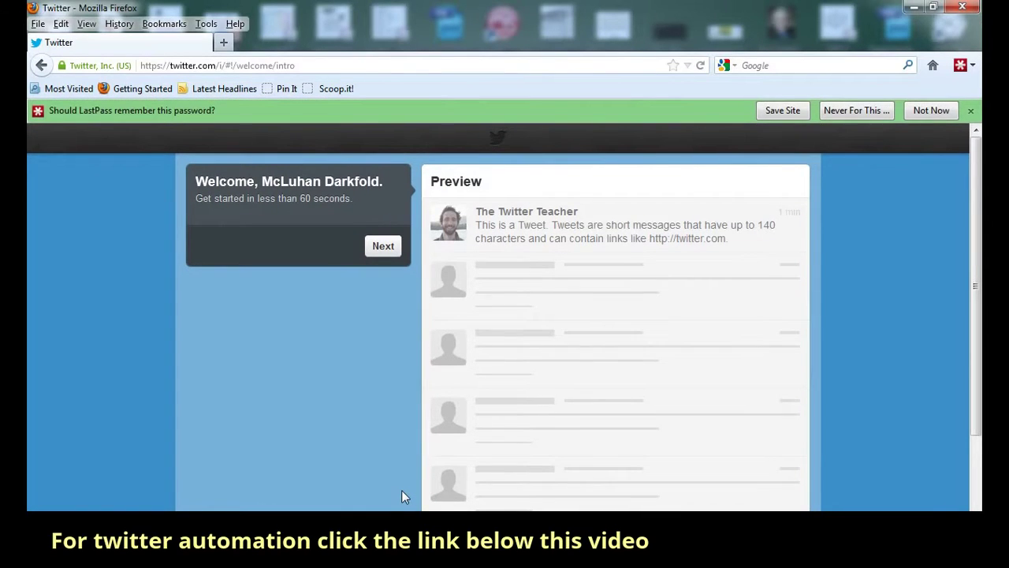
# - Dismiss the LastPass bar and continue past the welcome step
pyautogui.click(971, 111)
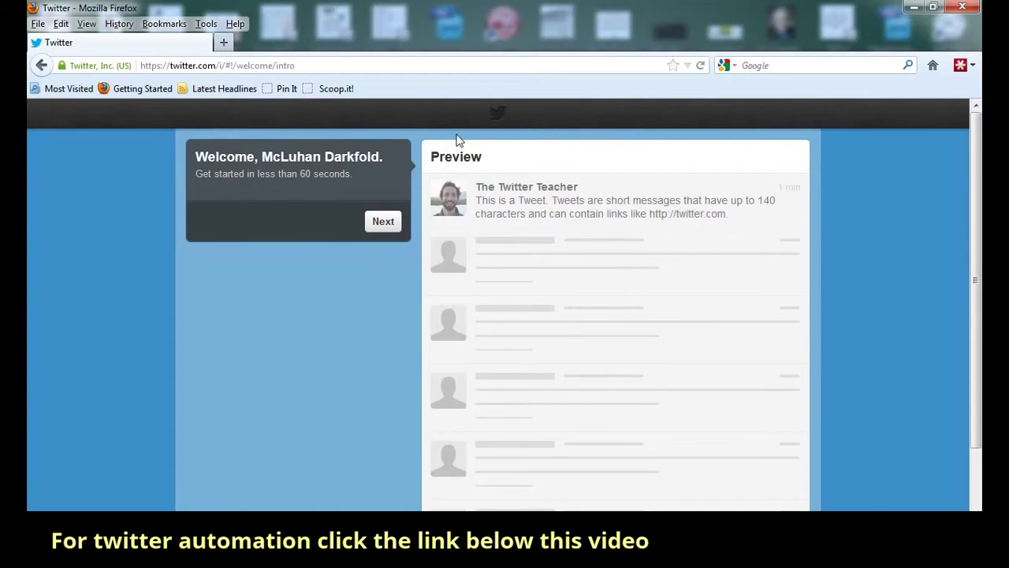
pyautogui.click(392, 229)
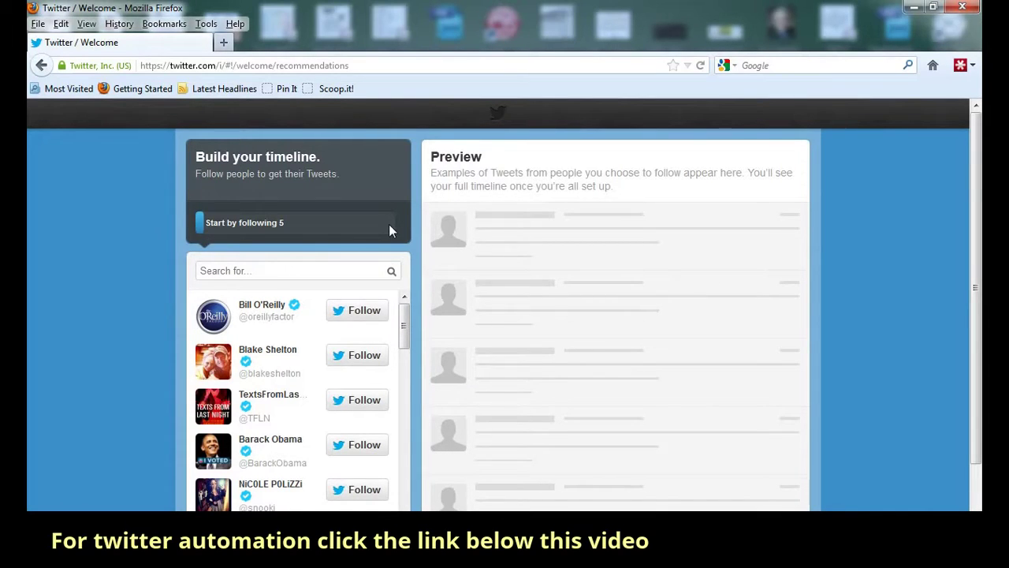
# - Follow the first three suggested accounts and advance to the interest categories
pyautogui.moveTo(402, 322)
pyautogui.mouseDown()
pyautogui.moveTo(407, 505)
pyautogui.moveTo(406, 304)
pyautogui.mouseUp()
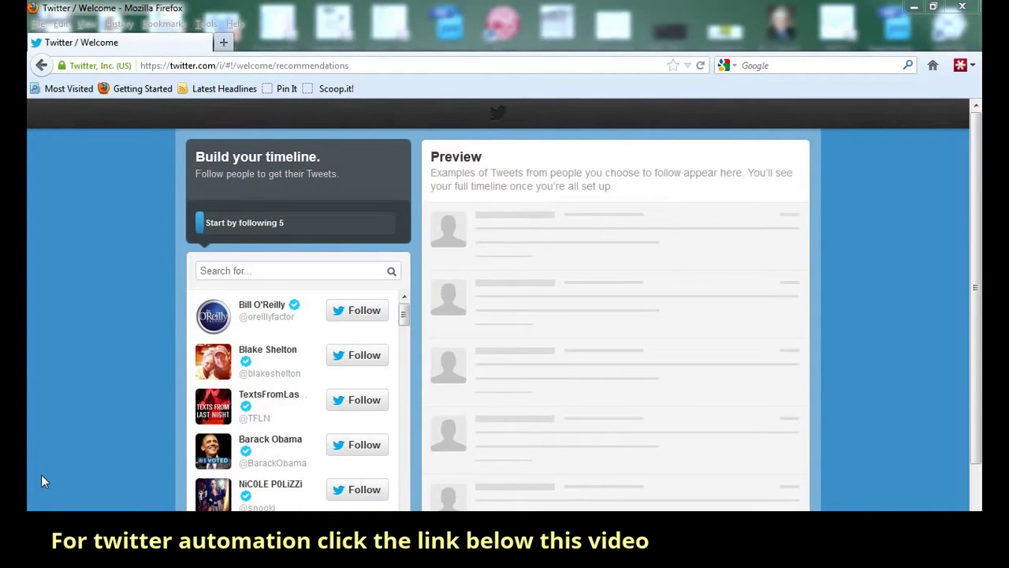
pyautogui.click(379, 313)
pyautogui.click(380, 314)
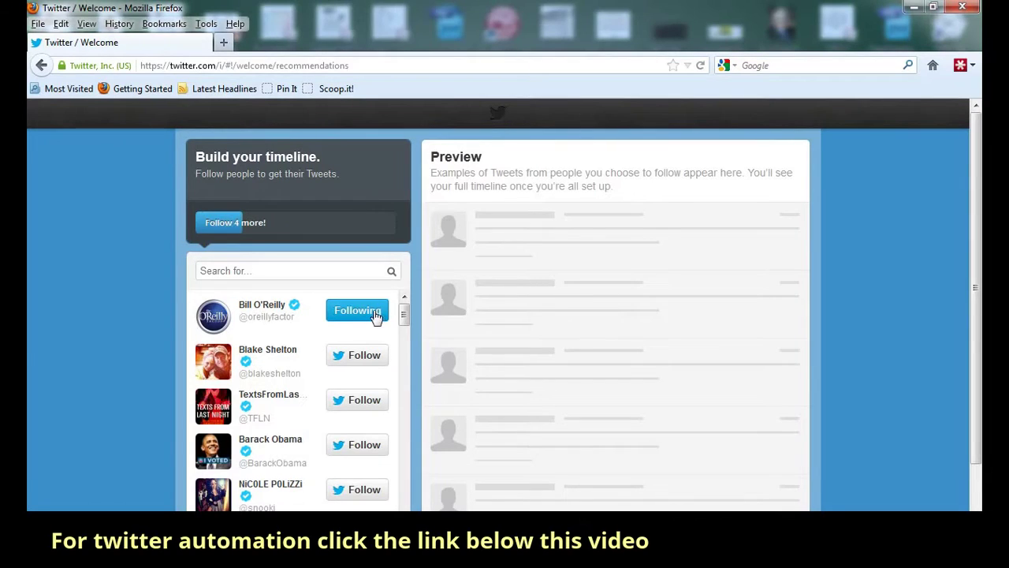
pyautogui.click(358, 360)
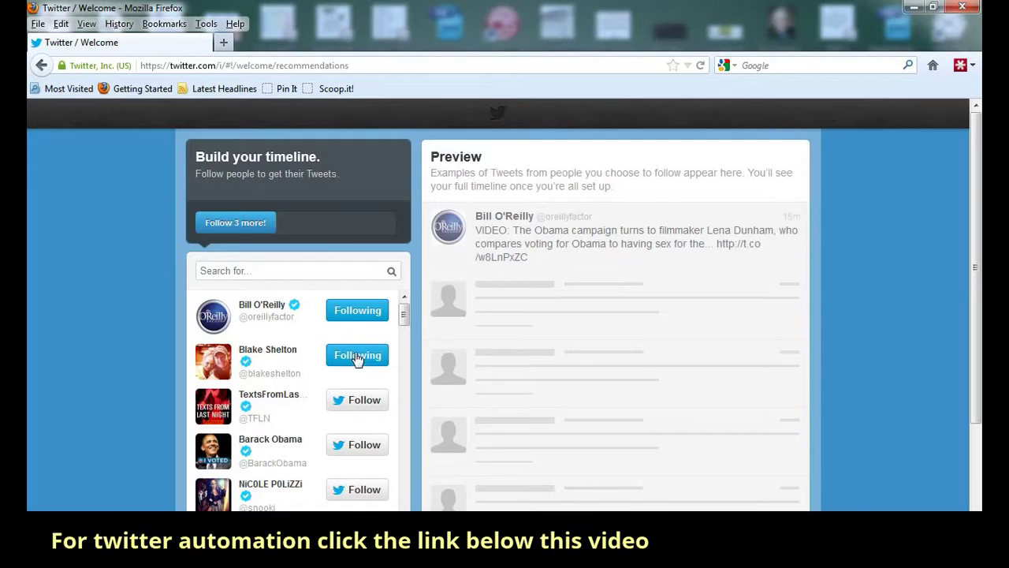
pyautogui.click(353, 410)
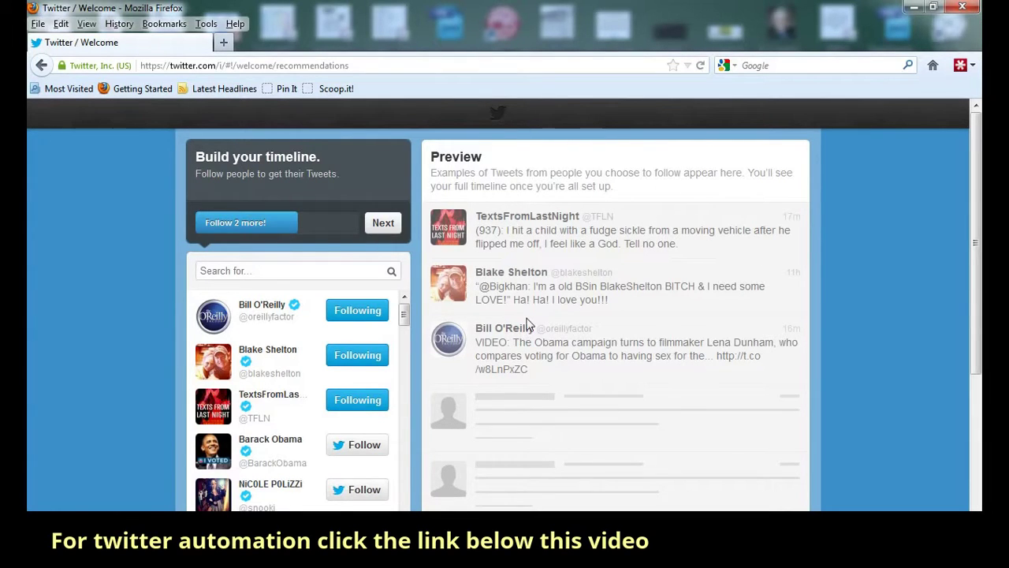
pyautogui.click(388, 227)
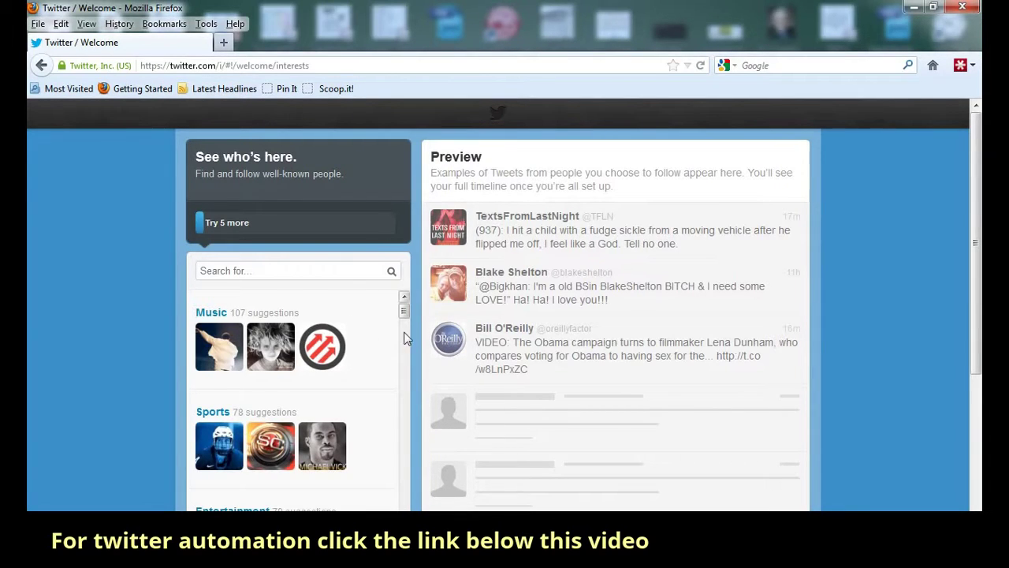
# - From Entertainment, follow hodgman, Kevin Spacey and danny masterson, then continue
pyautogui.scroll(-1, 394, 347)
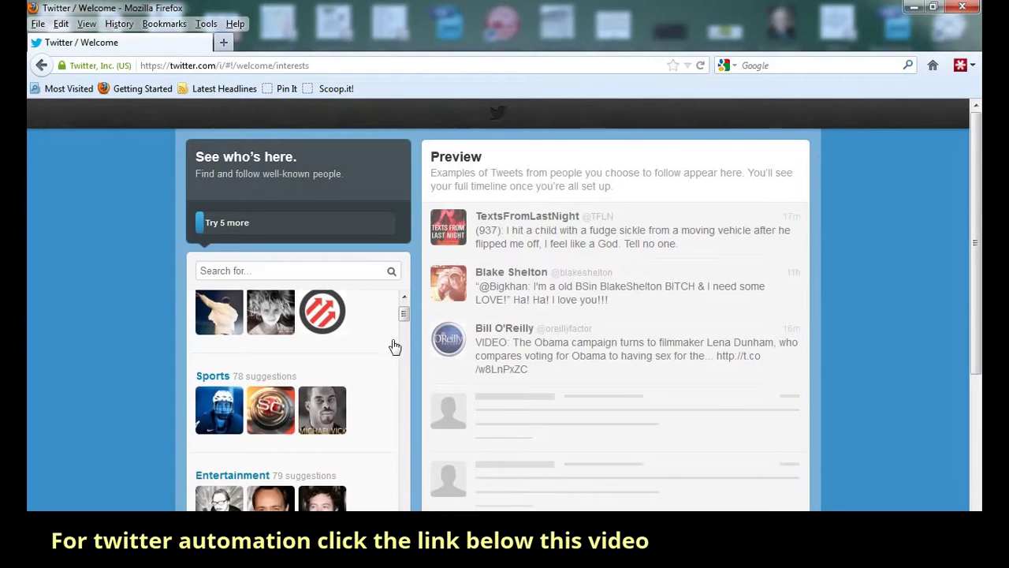
pyautogui.scroll(1, 394, 347)
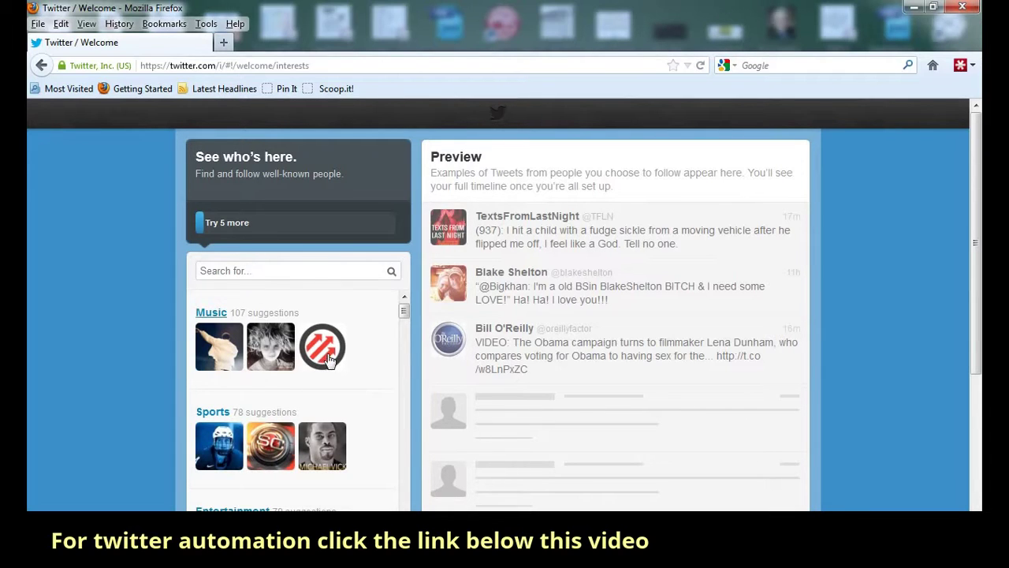
pyautogui.scroll(-2, 350, 394)
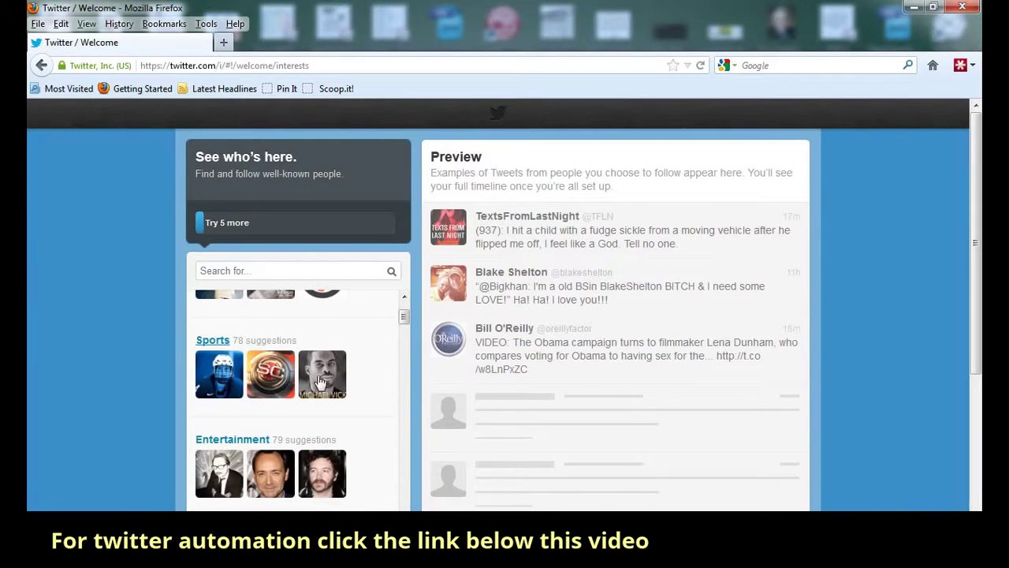
pyautogui.scroll(-3, 293, 383)
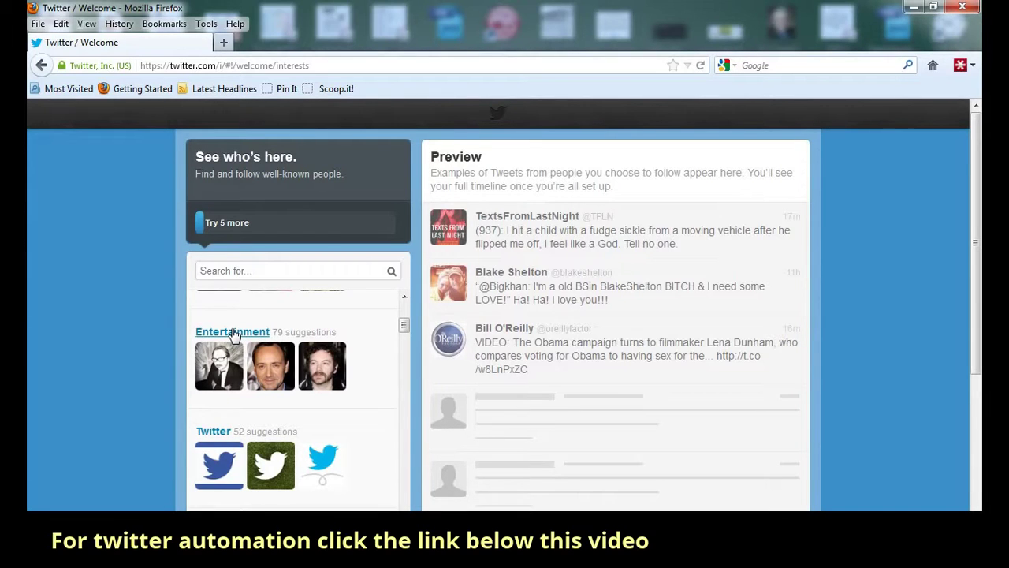
pyautogui.click(233, 334)
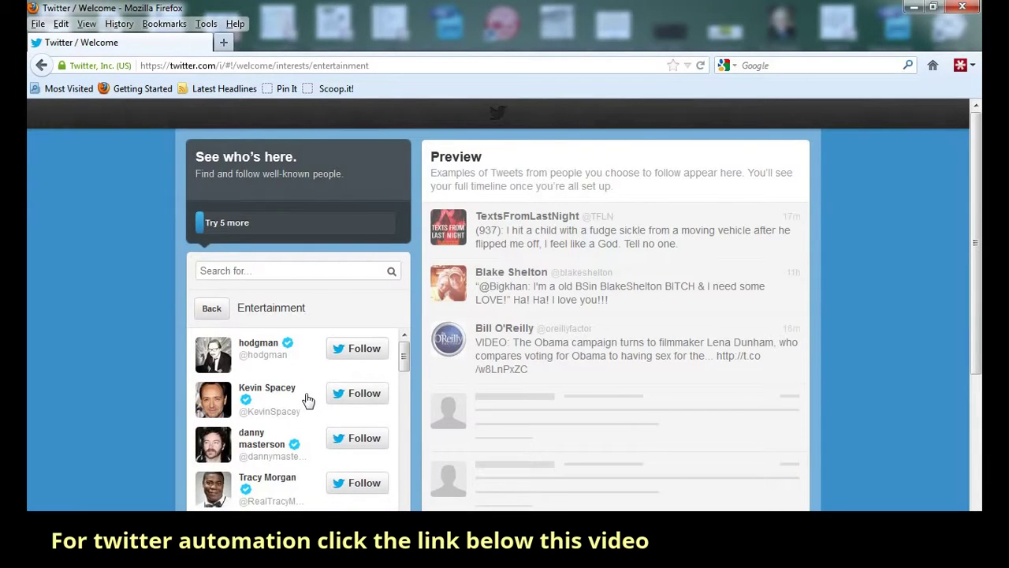
pyautogui.click(363, 352)
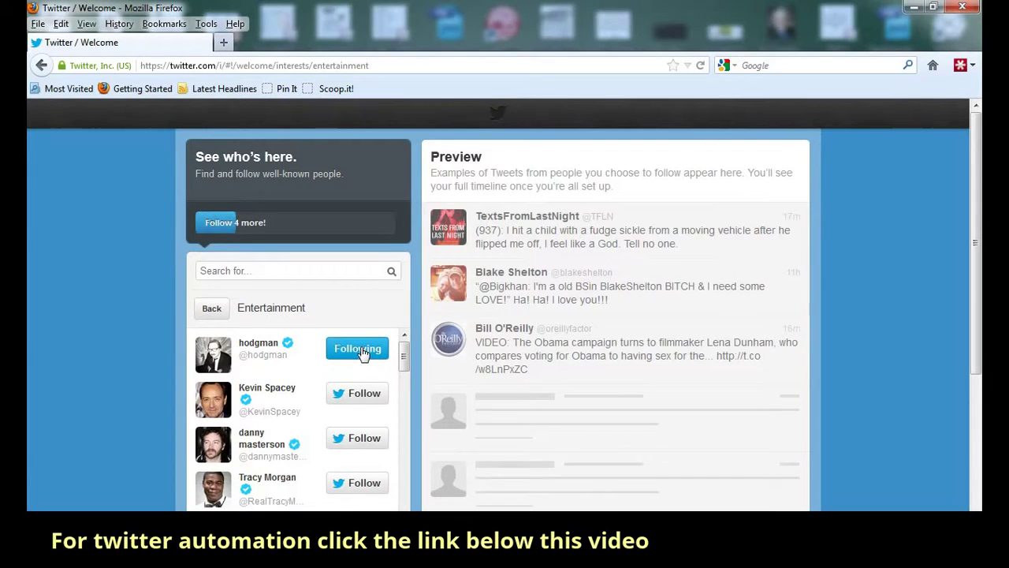
pyautogui.click(359, 406)
pyautogui.click(347, 440)
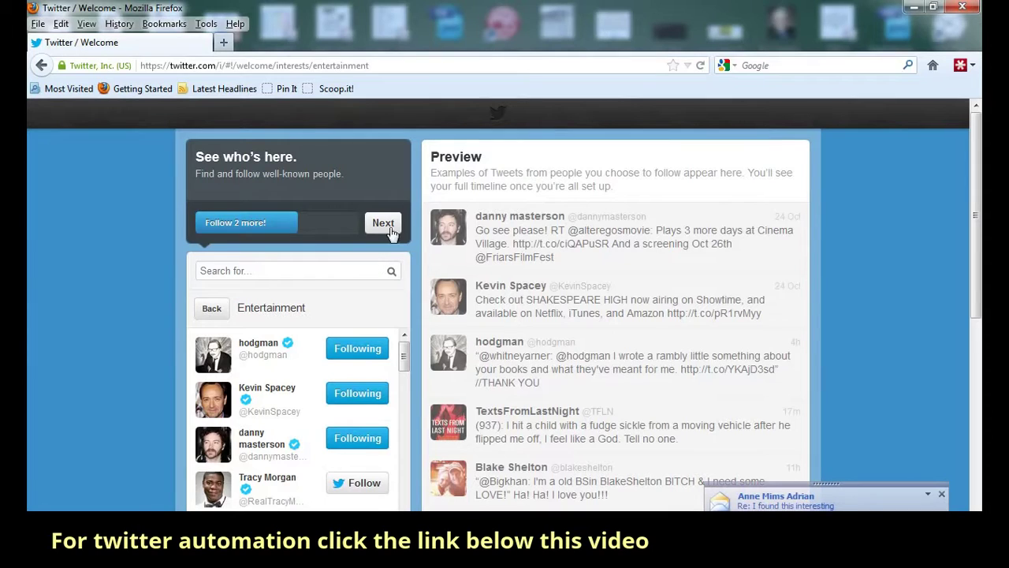
pyautogui.click(390, 227)
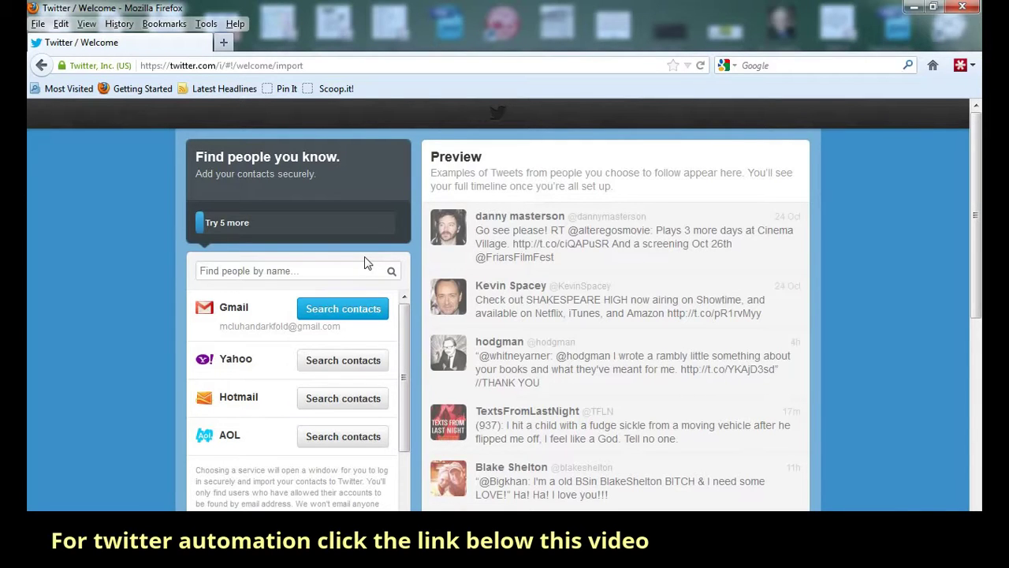
# - Skip importing contacts from e-mail accounts
pyautogui.scroll(-2, 366, 263)
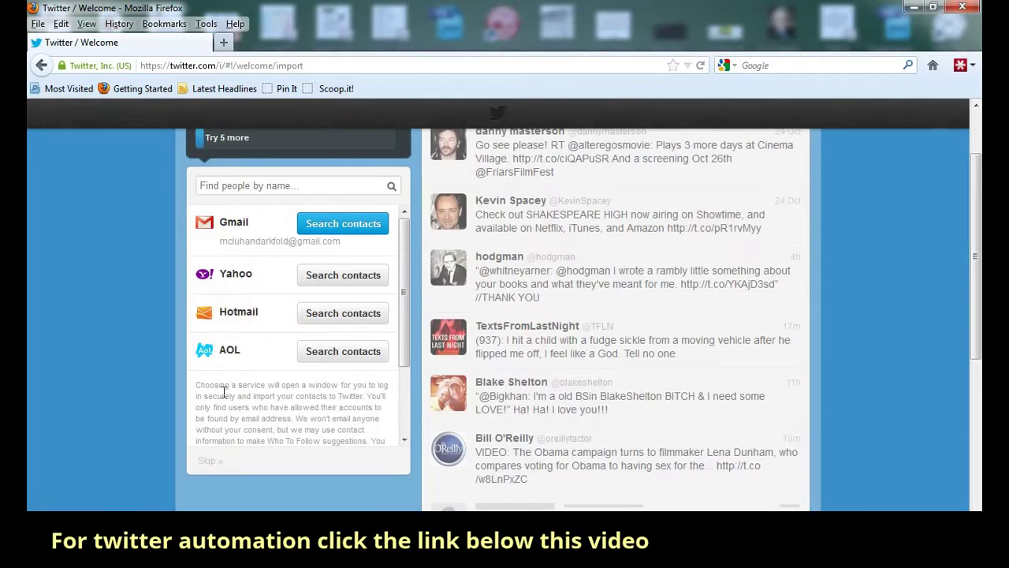
pyautogui.click(207, 463)
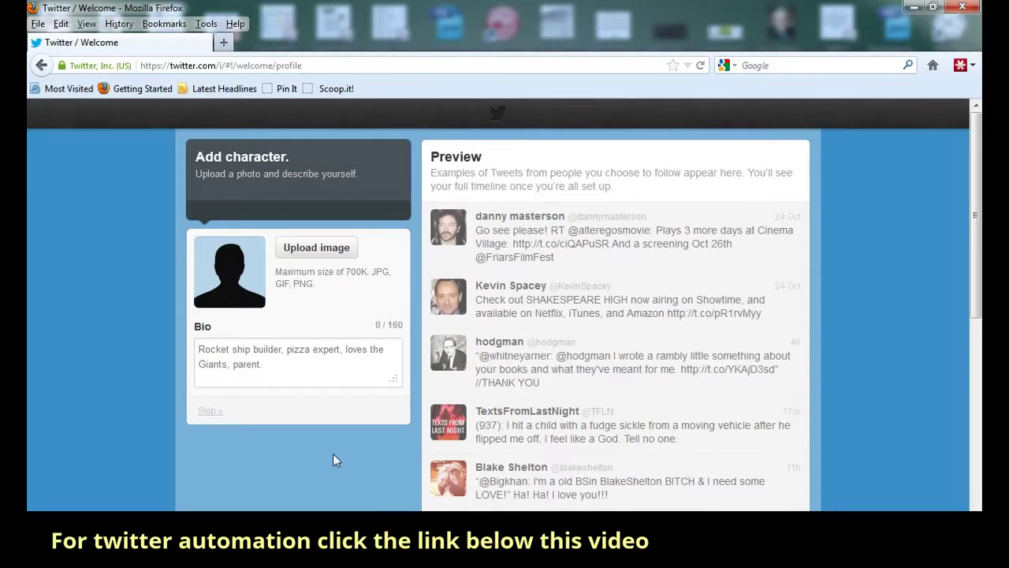
# - Upload the web-sized headshot JPG from My Pictures as the profile picture
pyautogui.click(310, 248)
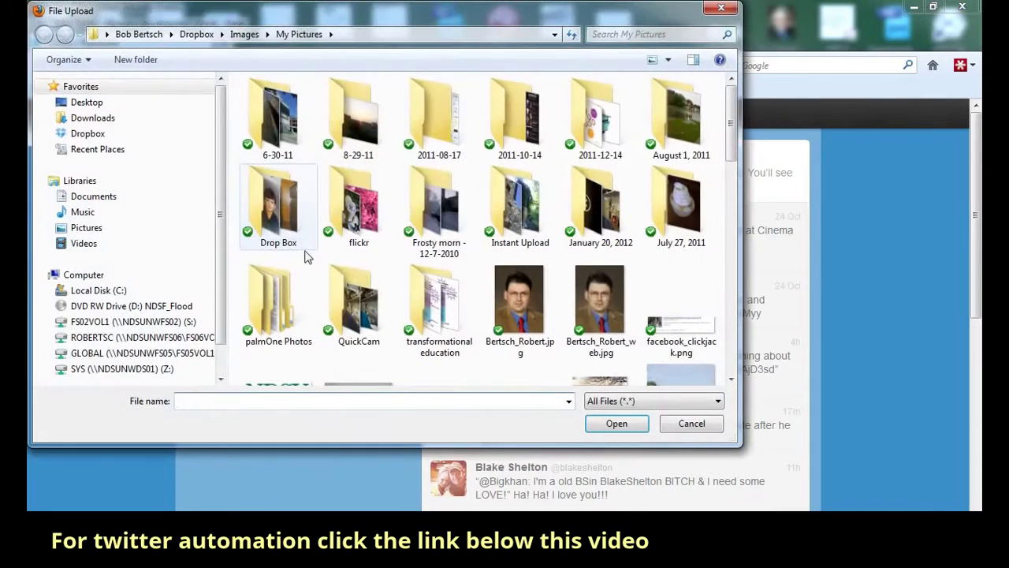
pyautogui.moveTo(318, 18); pyautogui.dragTo(340, 102)
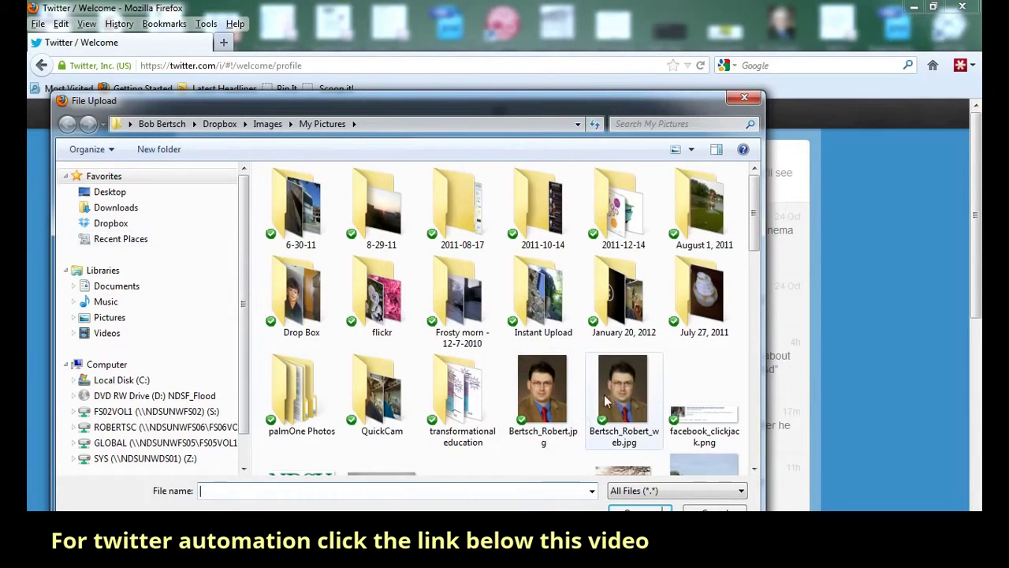
pyautogui.click(625, 398)
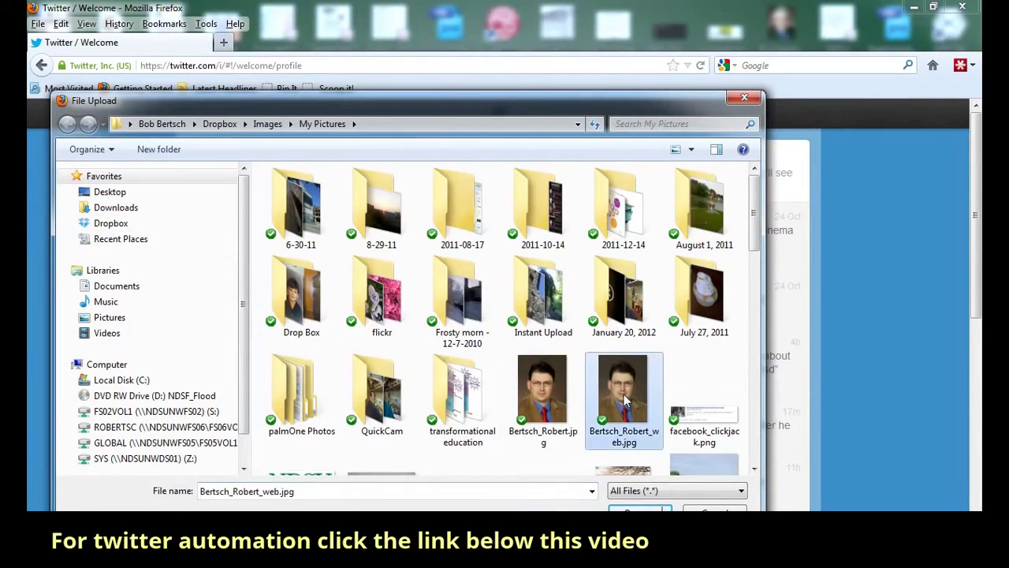
pyautogui.click(640, 514)
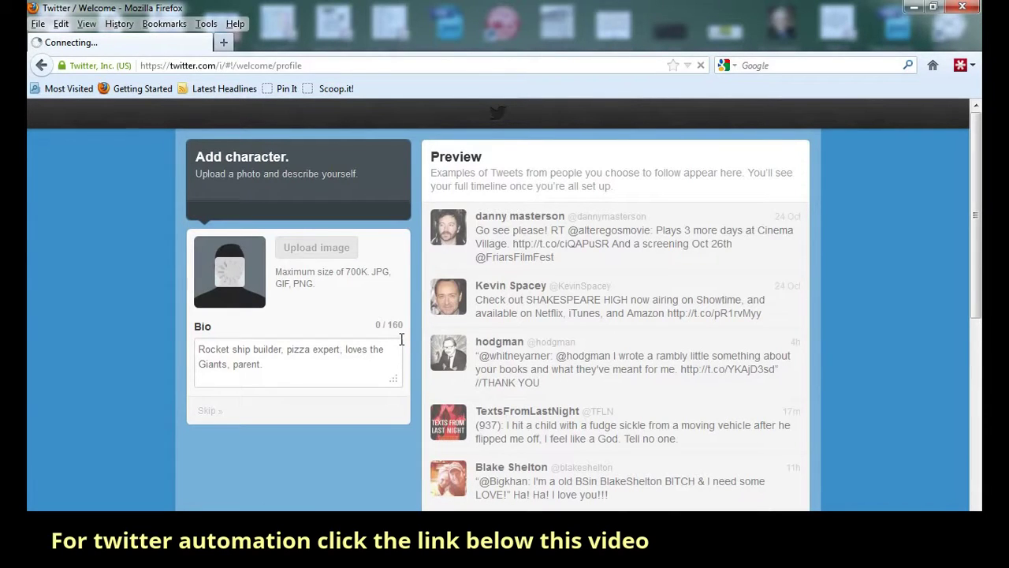
# - Enter the bio 'I am web tech specialist, interested in social learning and lots of other stuff.' and finish setup
pyautogui.click(265, 365)
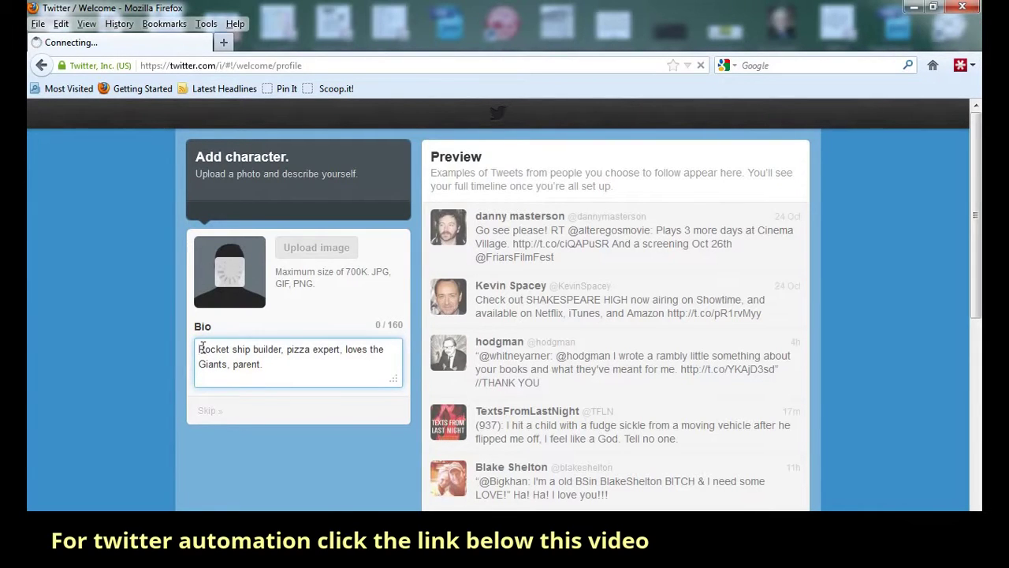
pyautogui.write('I am web tech specialsi')
pyautogui.press('BackSpace')
pyautogui.press('BackSpace')
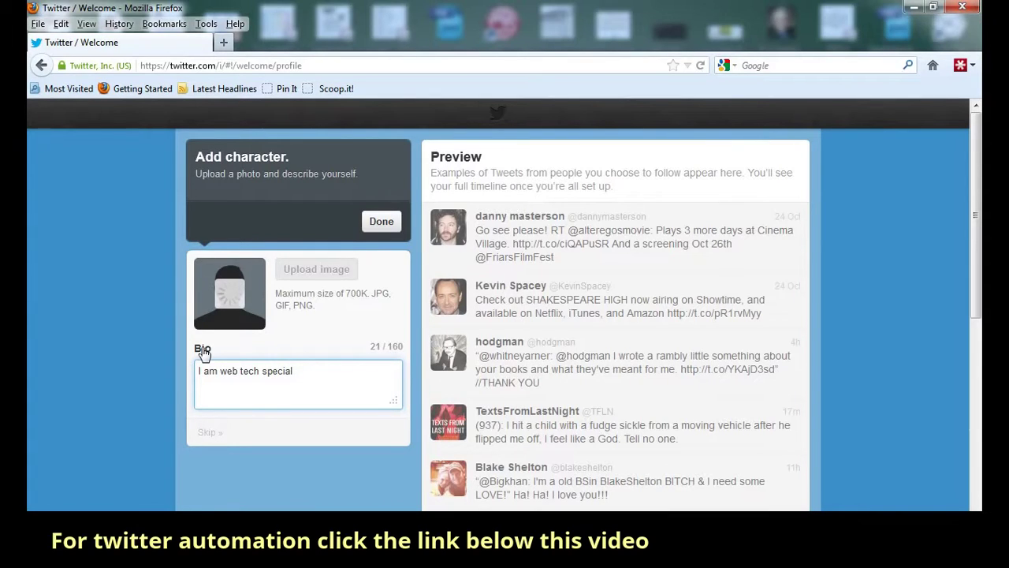
pyautogui.write('ist, interes')
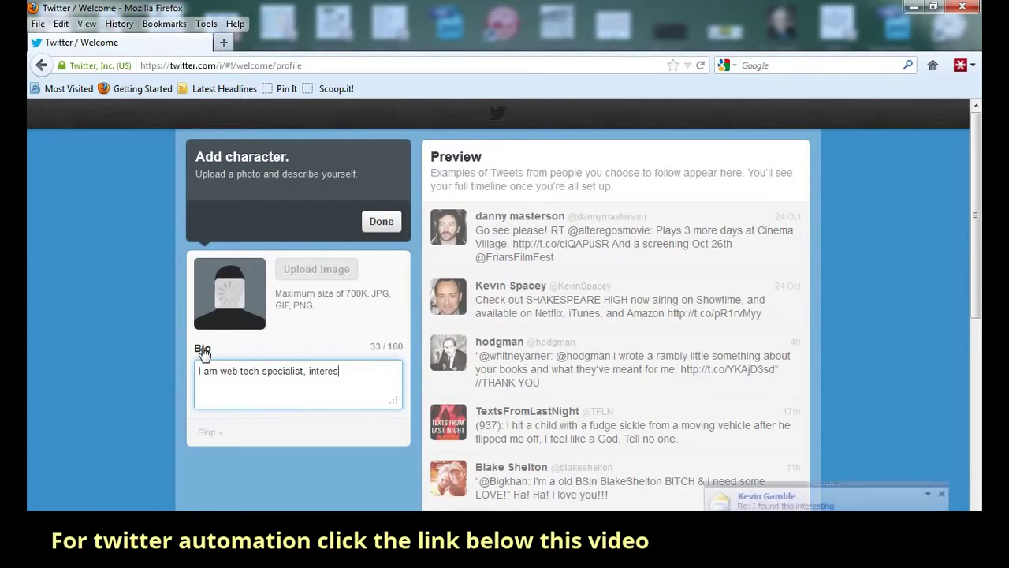
pyautogui.write('ted')
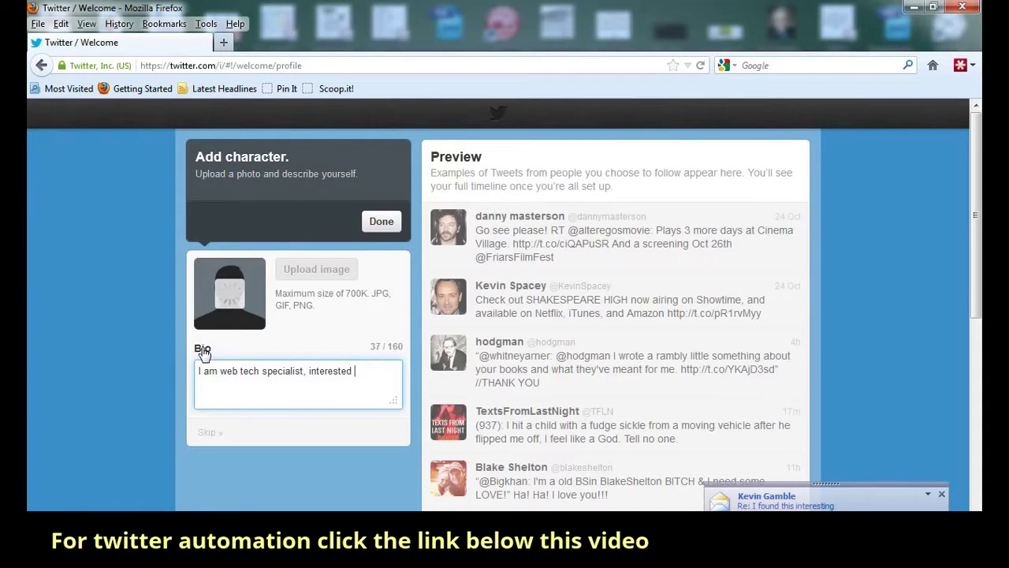
pyautogui.write(' in social learning and lots of ')
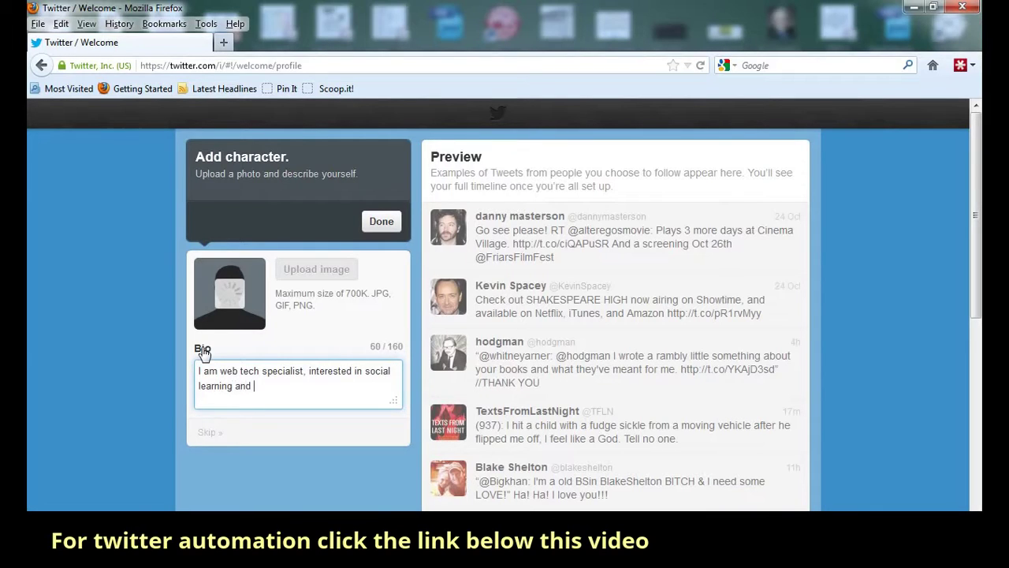
pyautogui.write('other stuff.')
pyautogui.click(379, 223)
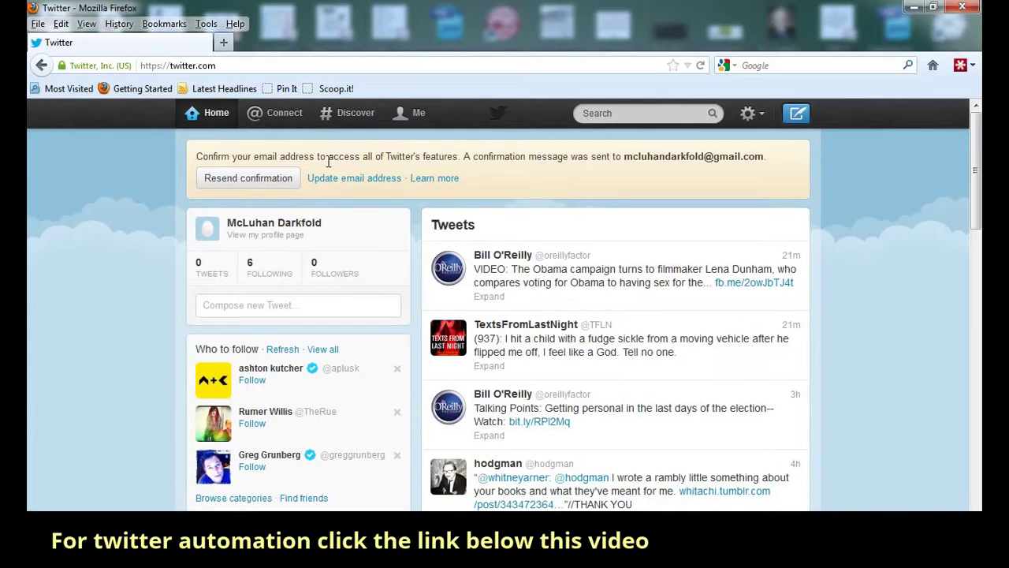
# - Open the account's Following list from the profile box on Home
pyautogui.click(264, 282)
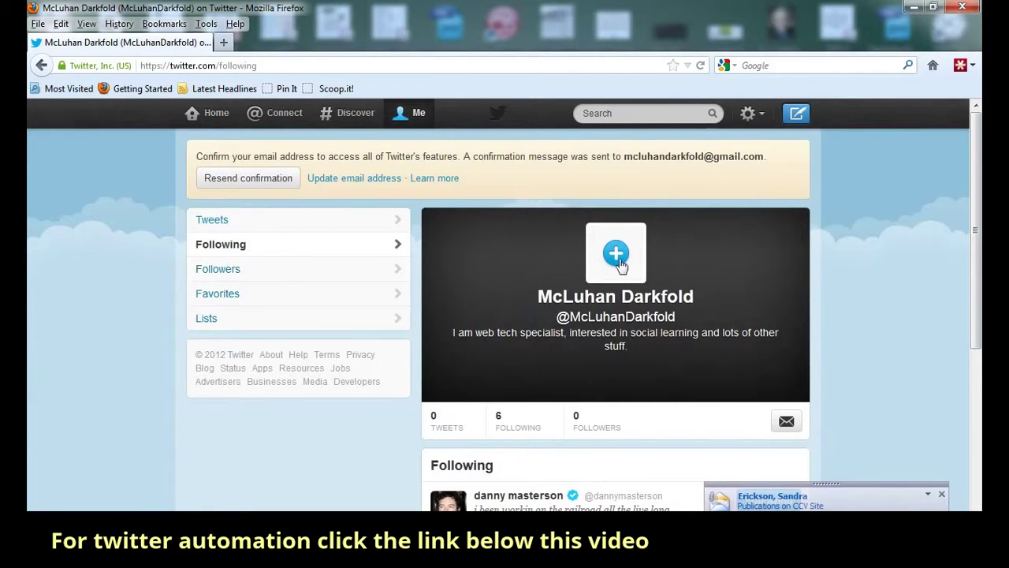
# - Unfollow every account in the Following list, dropping following to 0, and return Home
pyautogui.scroll(-5, 944, 289)
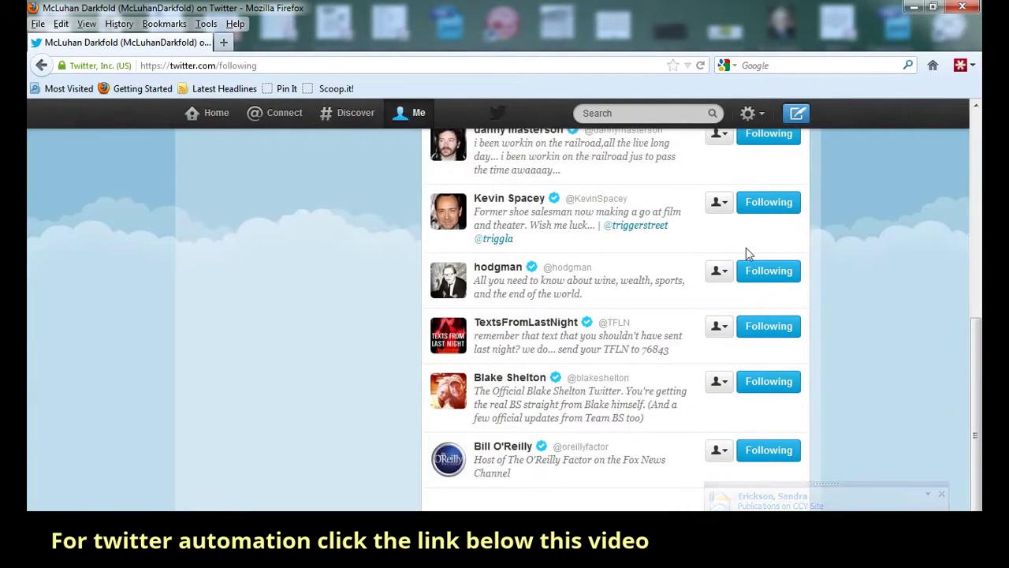
pyautogui.scroll(1, 747, 253)
pyautogui.click(762, 220)
pyautogui.click(763, 292)
pyautogui.click(768, 362)
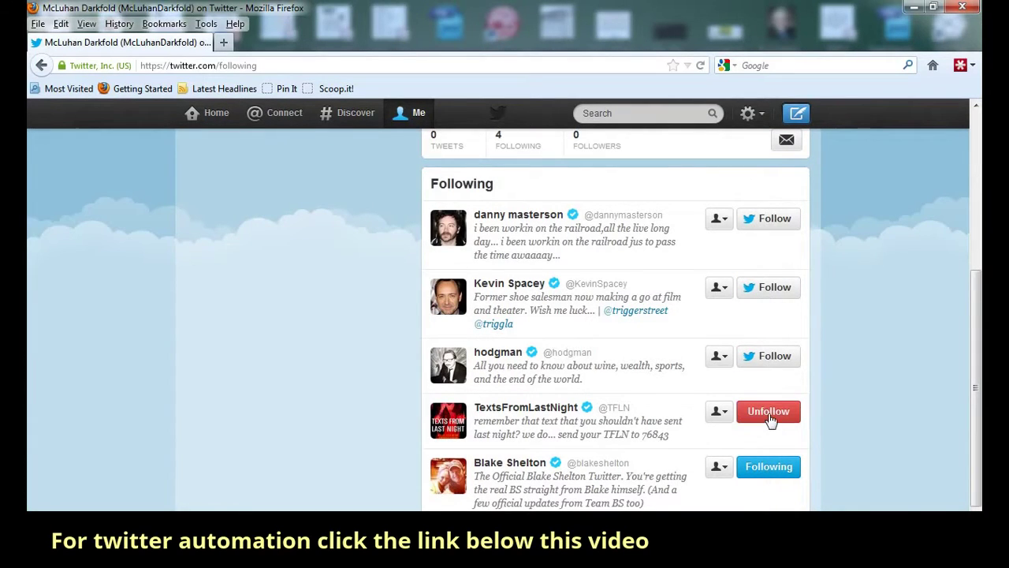
pyautogui.click(770, 417)
pyautogui.click(770, 467)
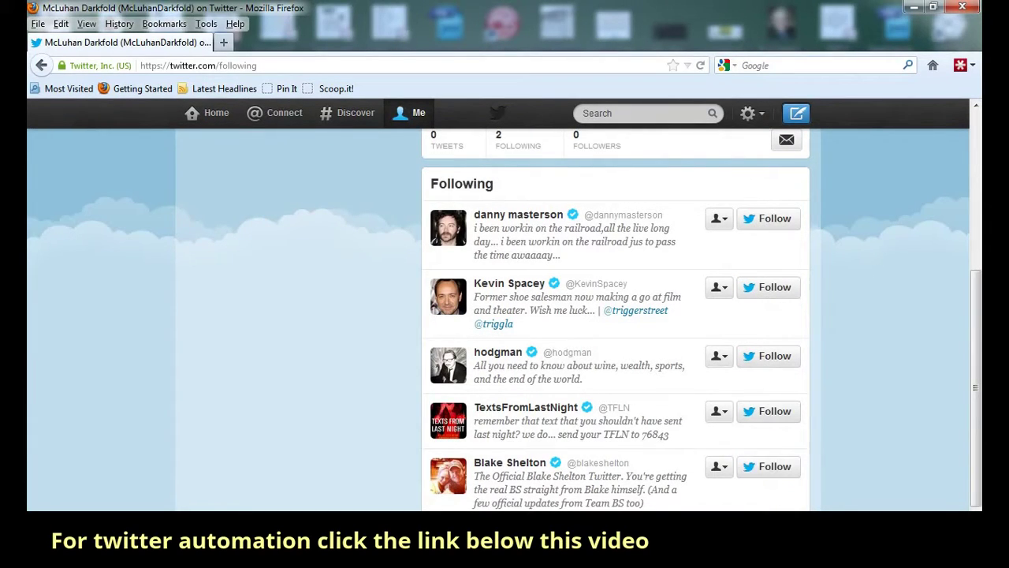
pyautogui.scroll(3, 886, 493)
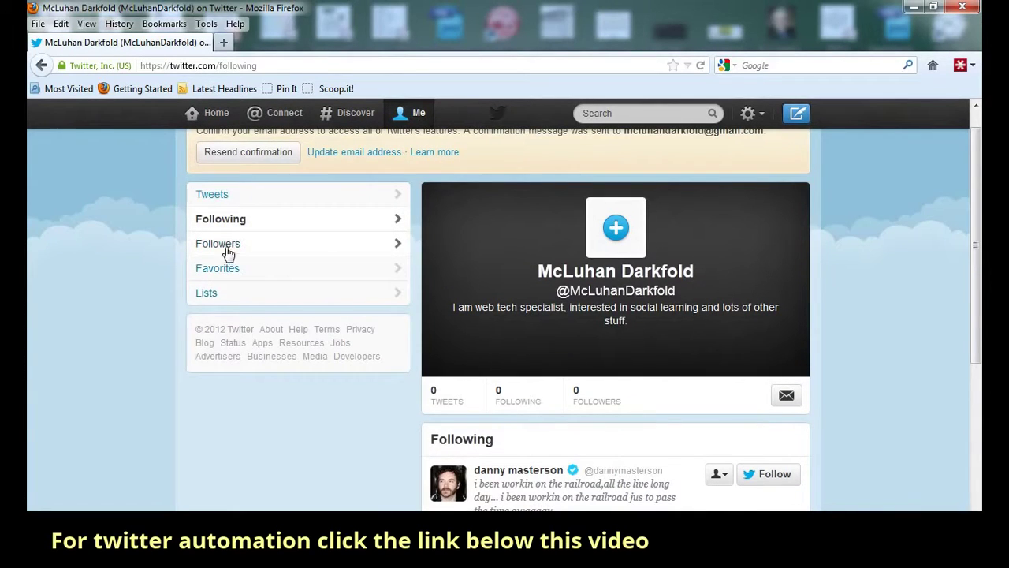
pyautogui.scroll(1, 231, 252)
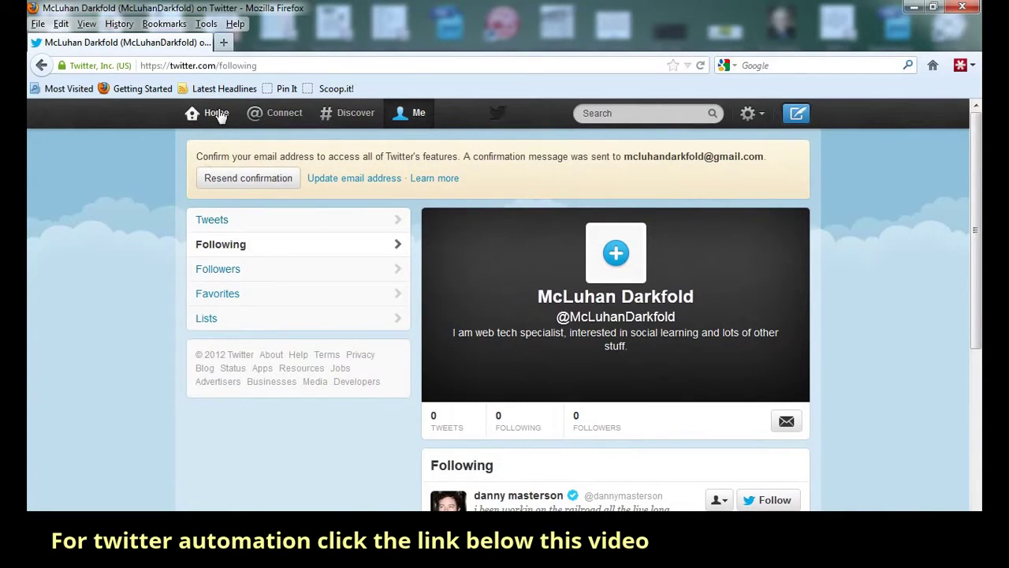
pyautogui.click(220, 108)
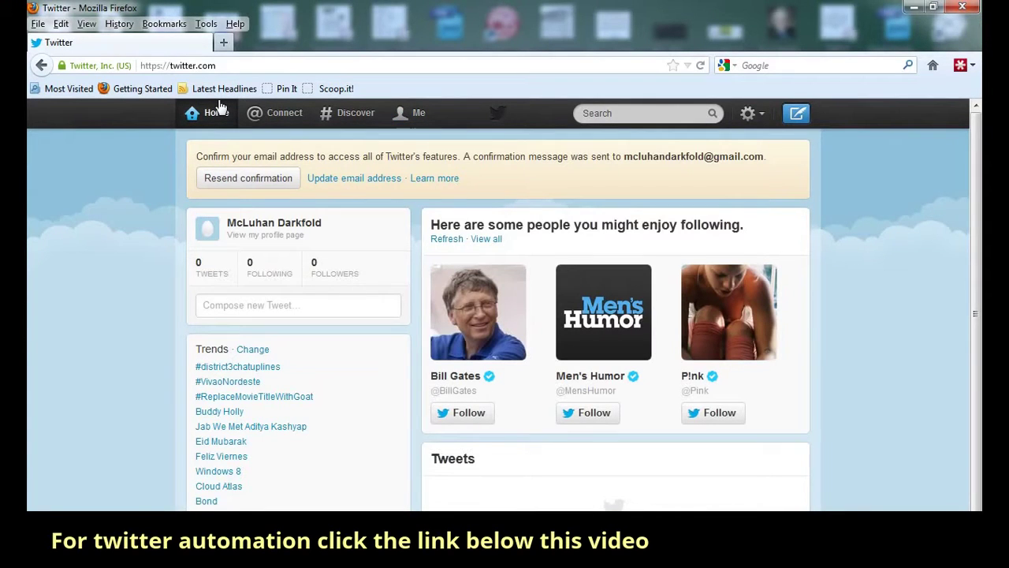
# - Reload the Home timeline and put the cursor in the top Search box
pyautogui.click(220, 111)
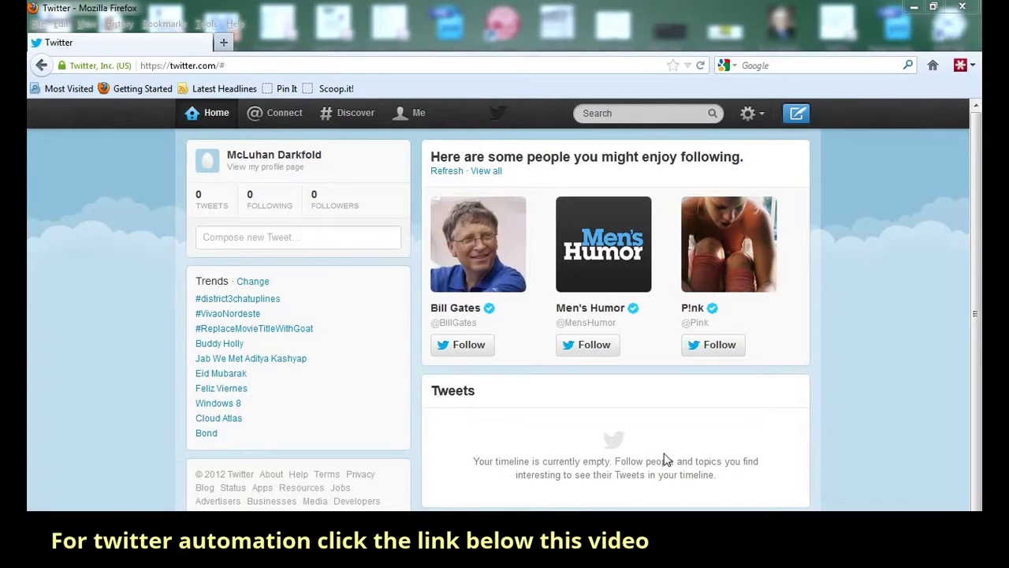
pyautogui.click(619, 114)
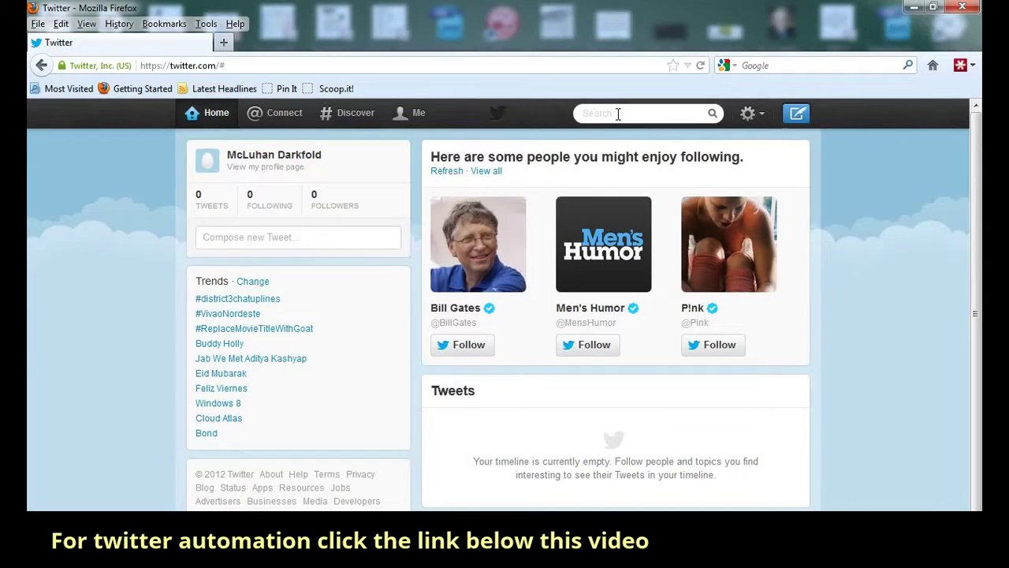
pyautogui.write('gardening')
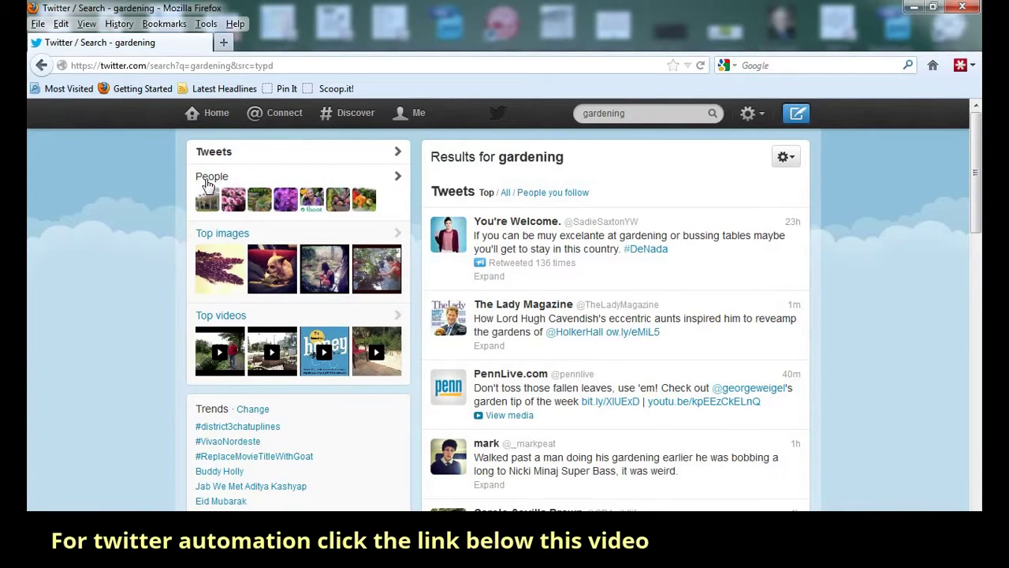
pyautogui.click(208, 184)
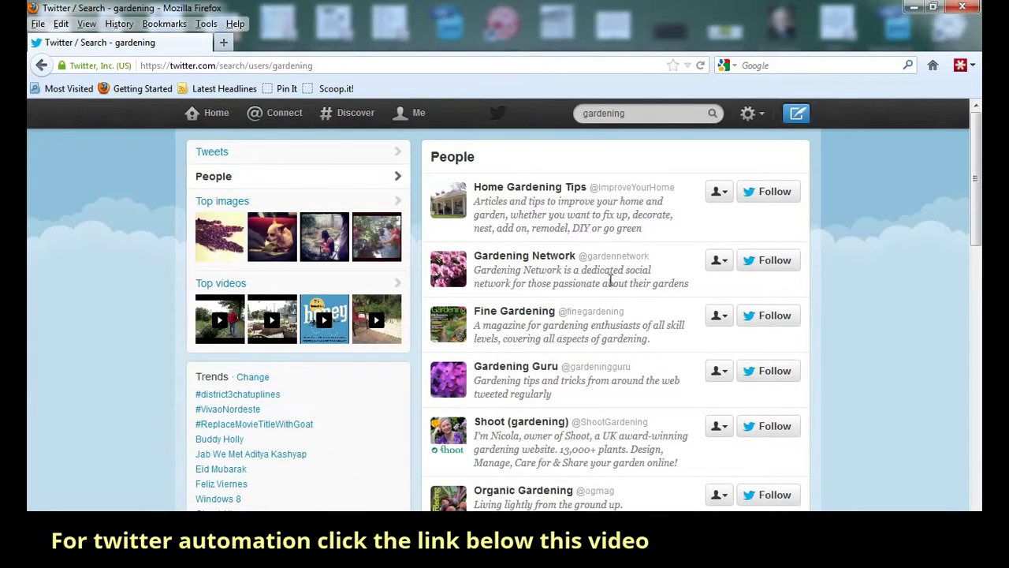
pyautogui.scroll(-4, 611, 279)
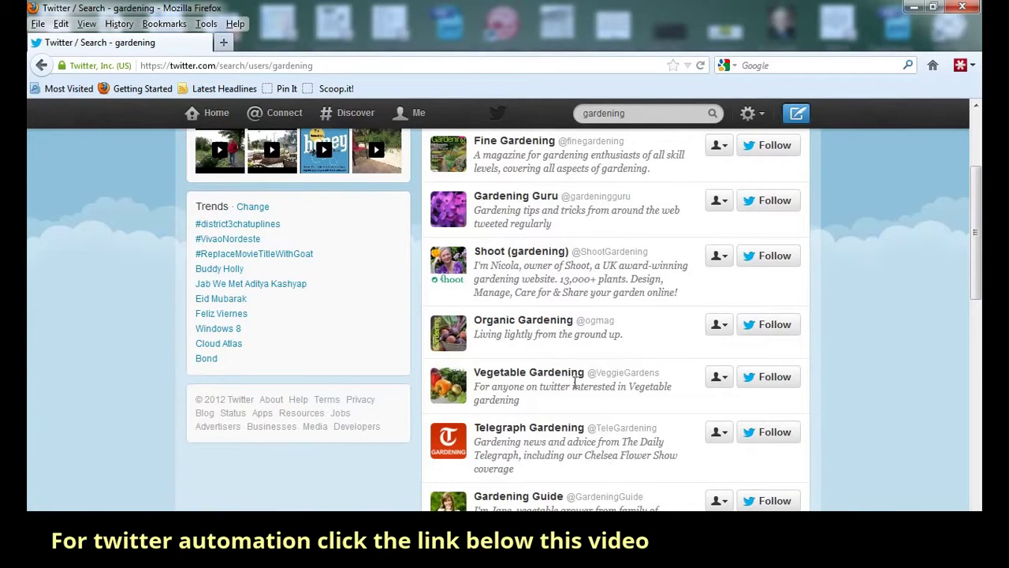
pyautogui.scroll(-6, 575, 379)
pyautogui.scroll(-2, 587, 368)
pyautogui.scroll(10, 586, 374)
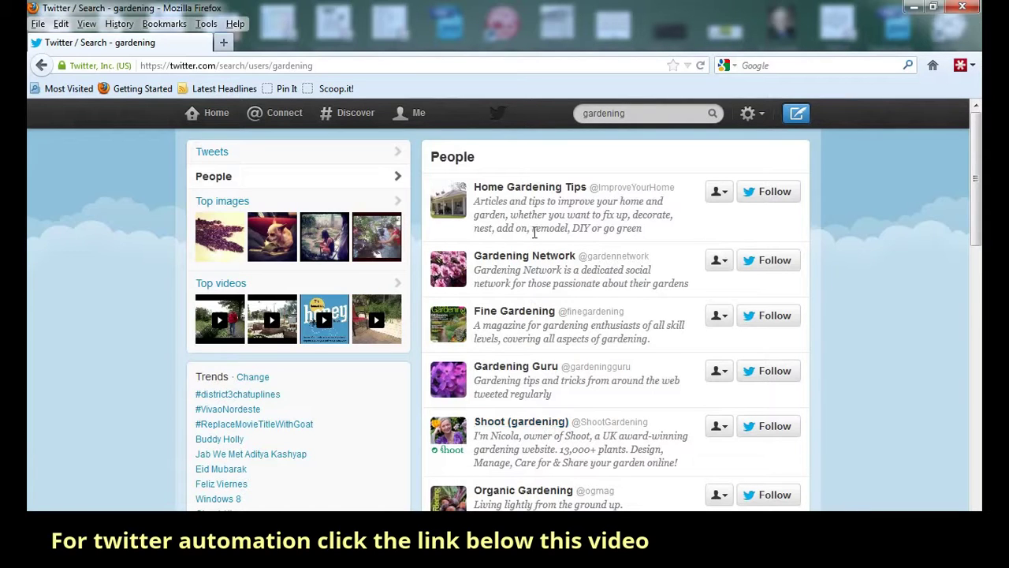
pyautogui.click(513, 256)
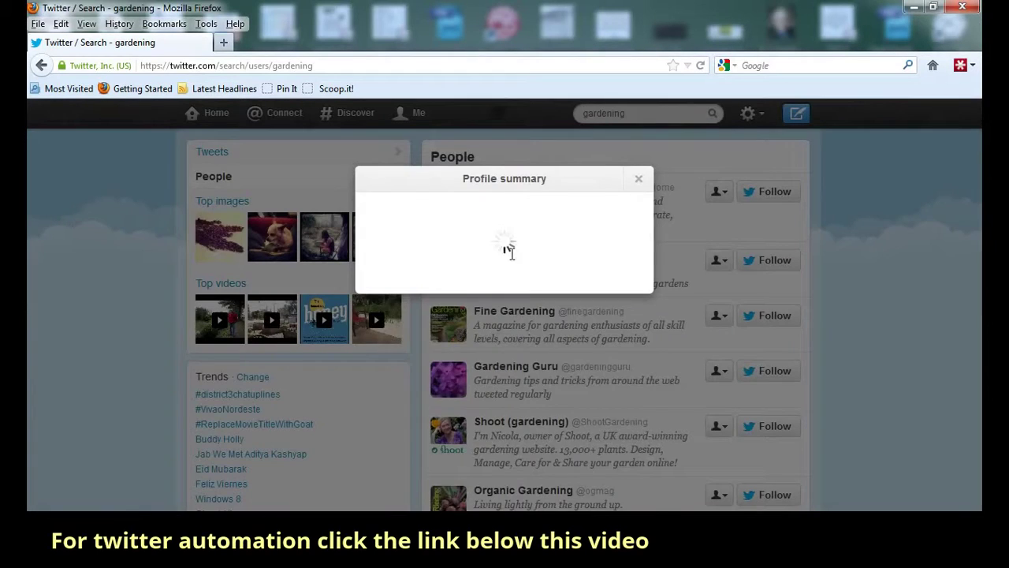
pyautogui.scroll(-2, 532, 355)
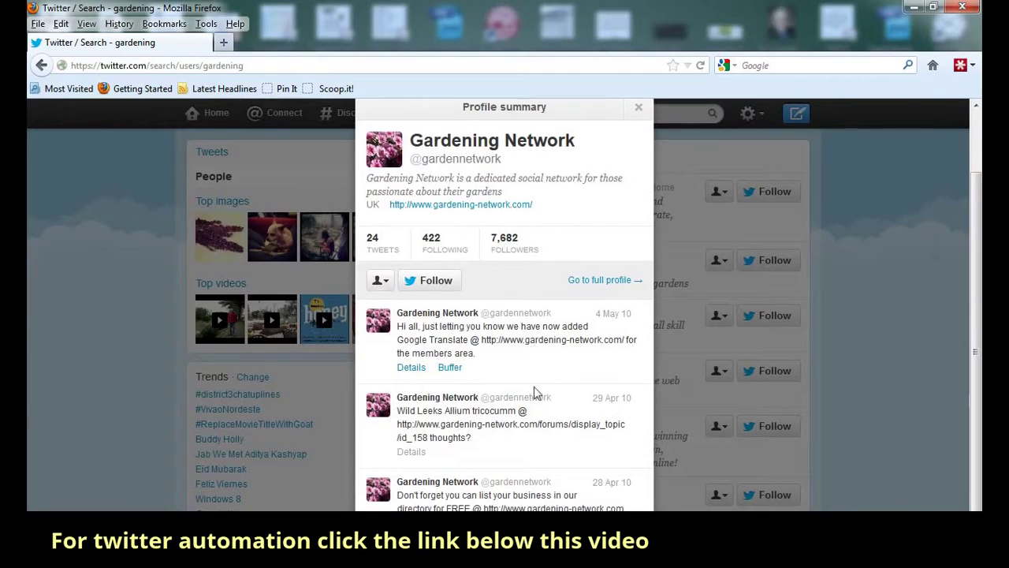
pyautogui.scroll(-1, 552, 406)
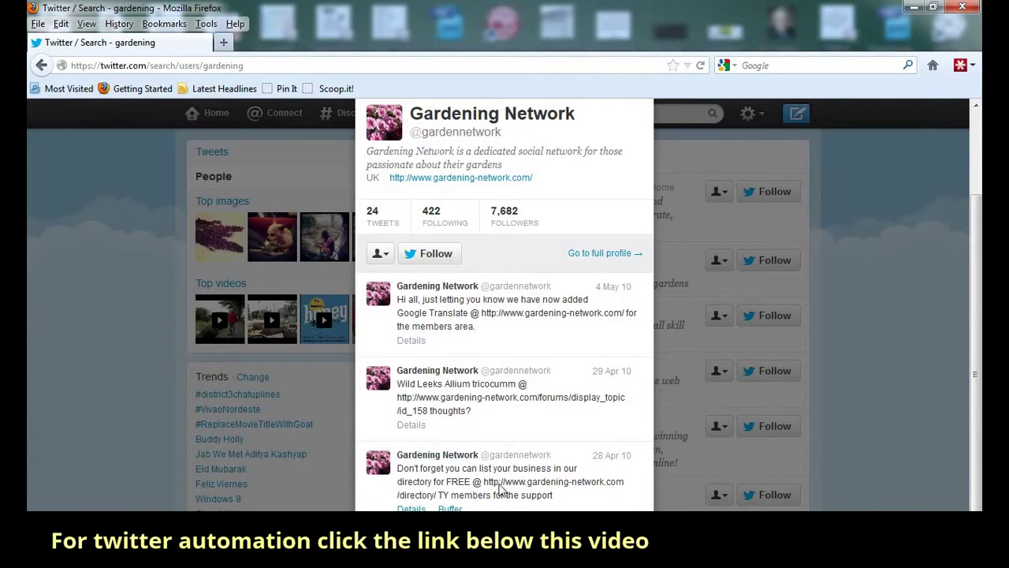
pyautogui.scroll(2, 787, 259)
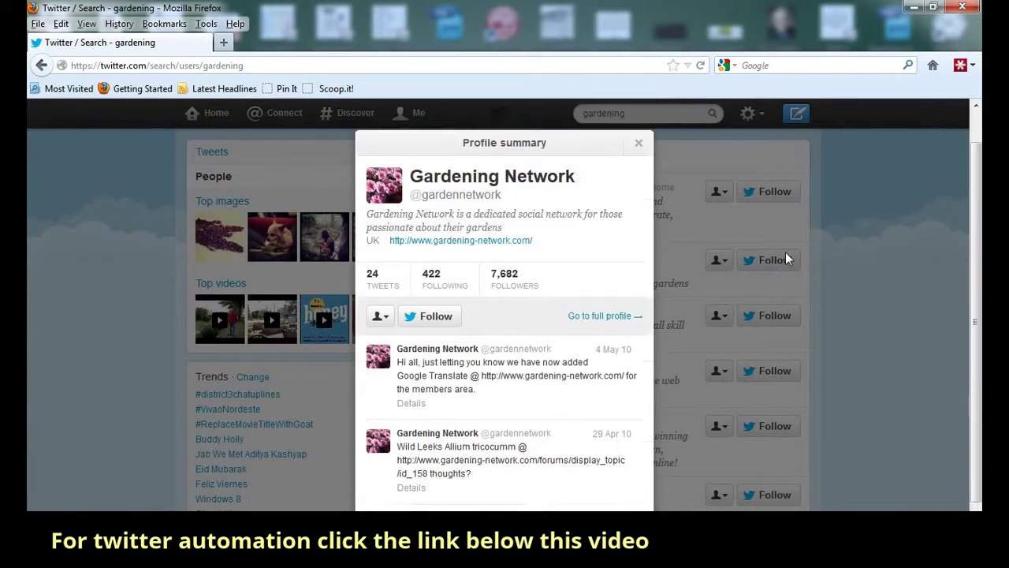
pyautogui.click(635, 181)
pyautogui.scroll(-2, 865, 307)
pyautogui.scroll(-10, 864, 293)
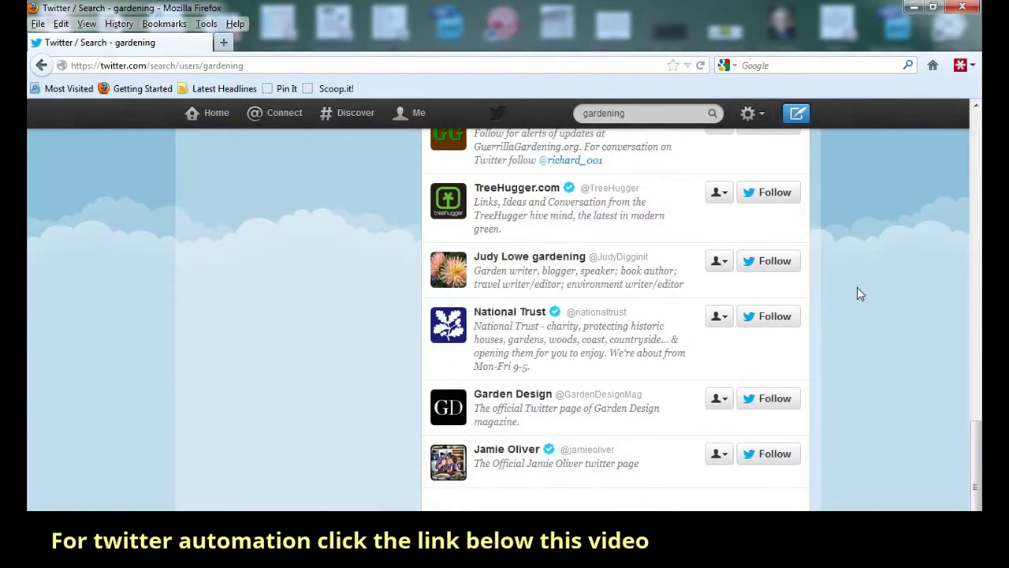
pyautogui.scroll(-4, 583, 442)
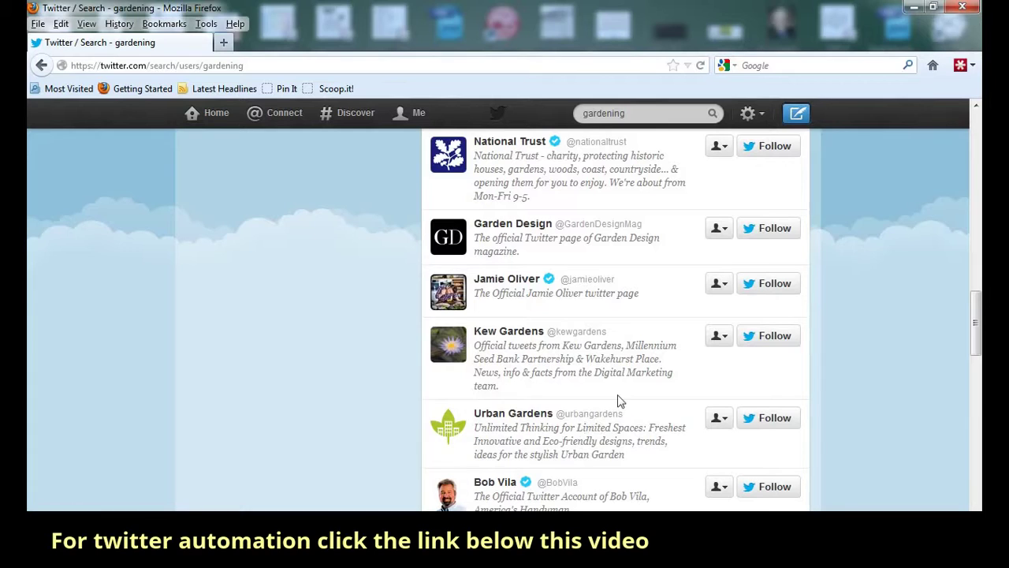
# - Follow Urban Gardens and browse its tweets on the Home timeline
pyautogui.click(767, 423)
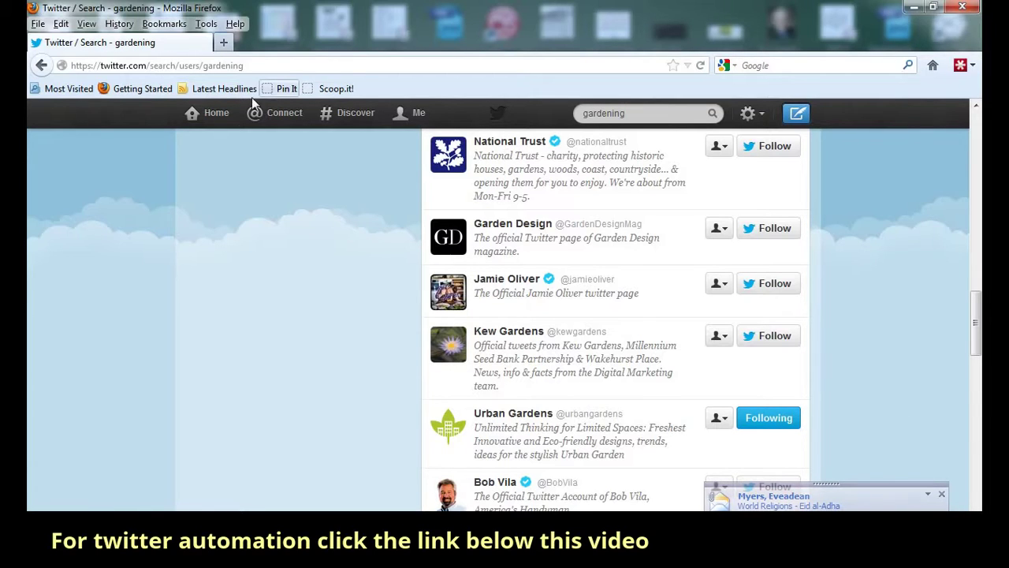
pyautogui.click(218, 124)
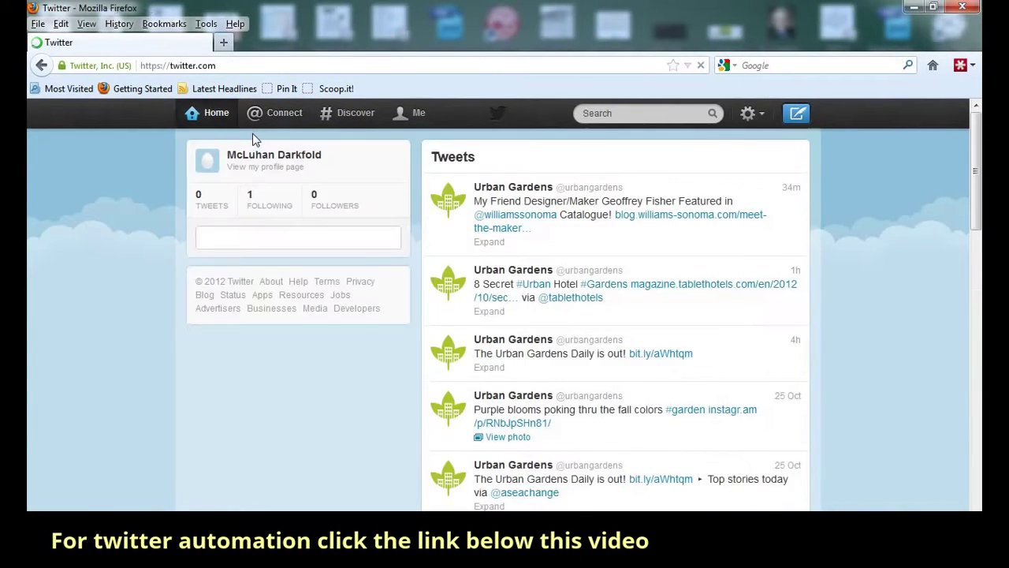
pyautogui.scroll(-3, 581, 300)
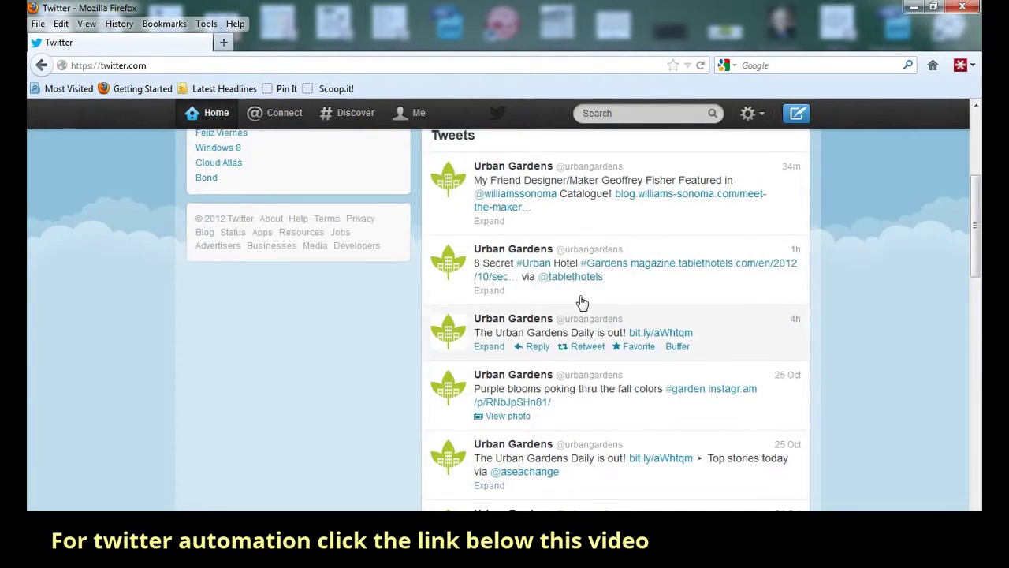
pyautogui.scroll(-2, 618, 448)
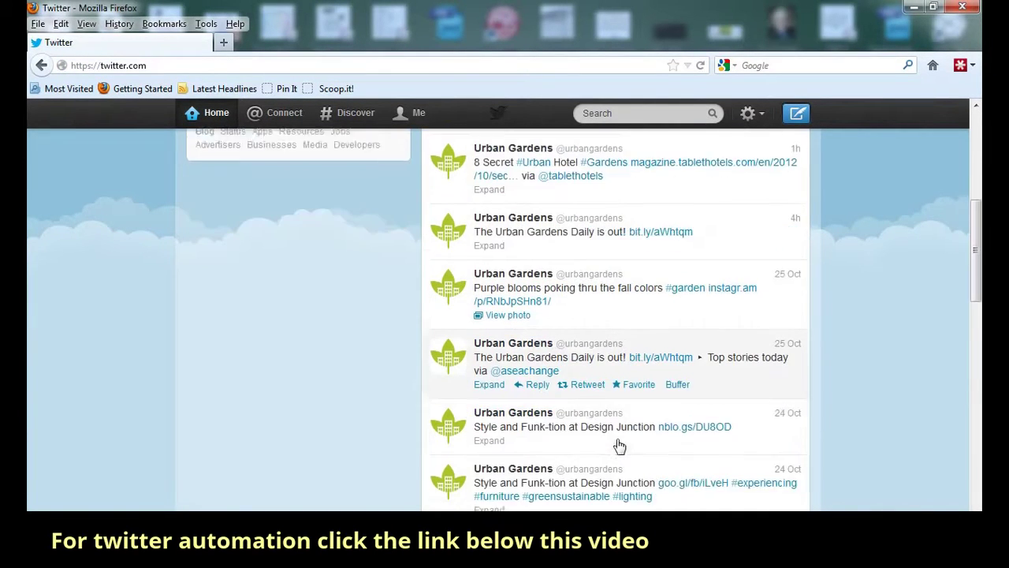
pyautogui.scroll(-3, 622, 422)
pyautogui.scroll(8, 621, 426)
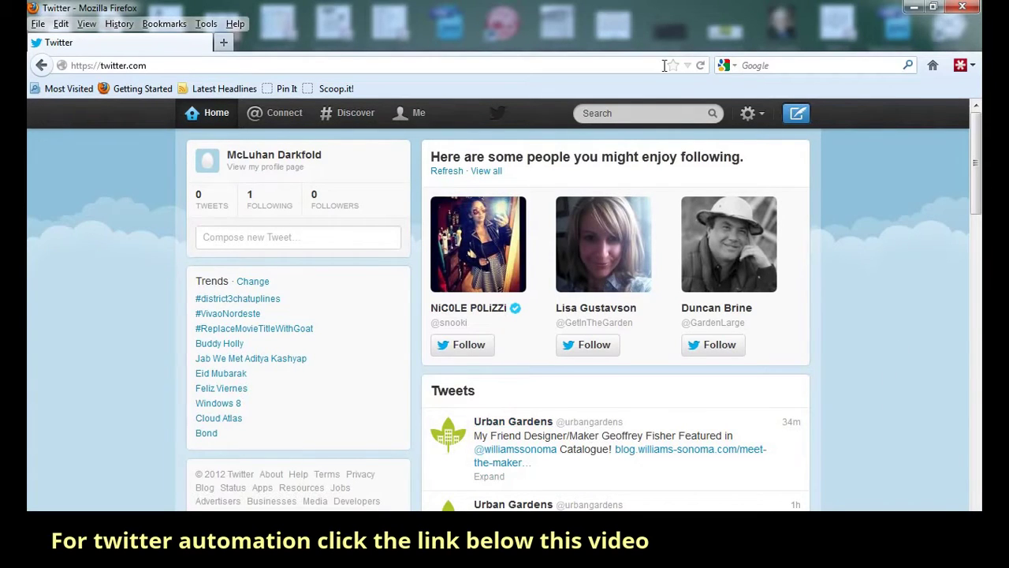
# - Activate the top-bar Search box from the Home timeline
pyautogui.click(625, 114)
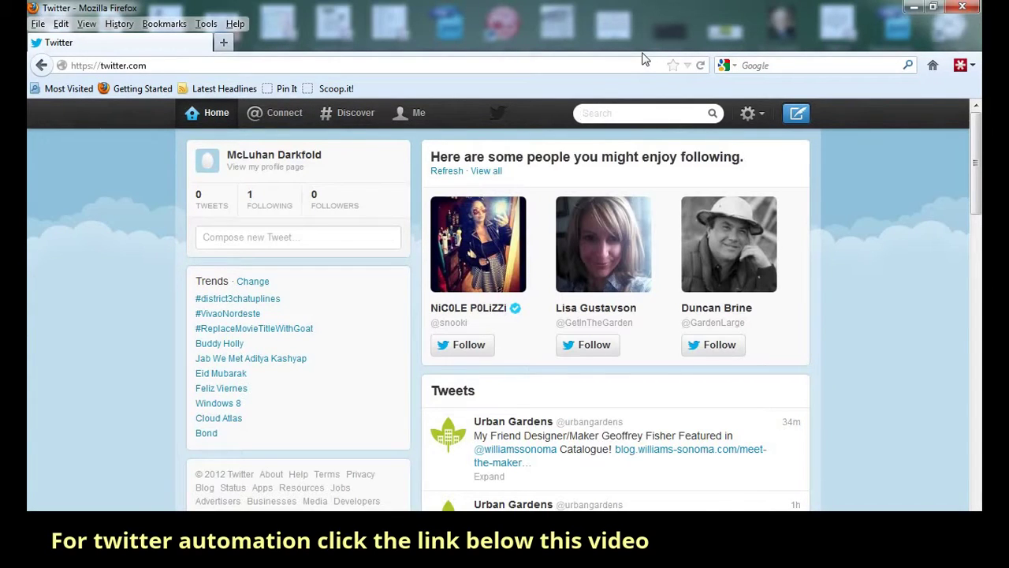
# - Search for the #gardening hashtag and scroll through the tweet results
pyautogui.write('#')
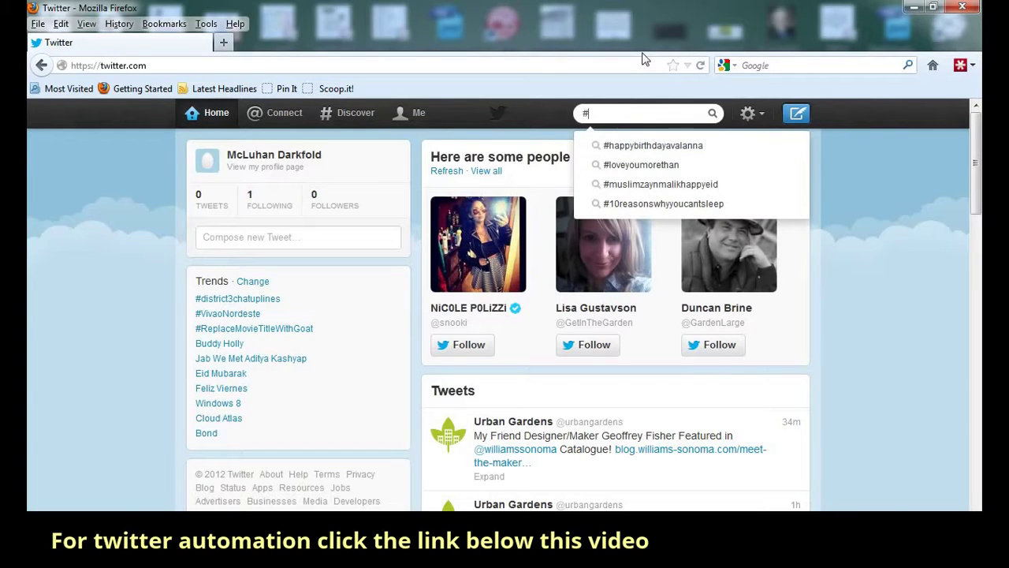
pyautogui.write('gardening')
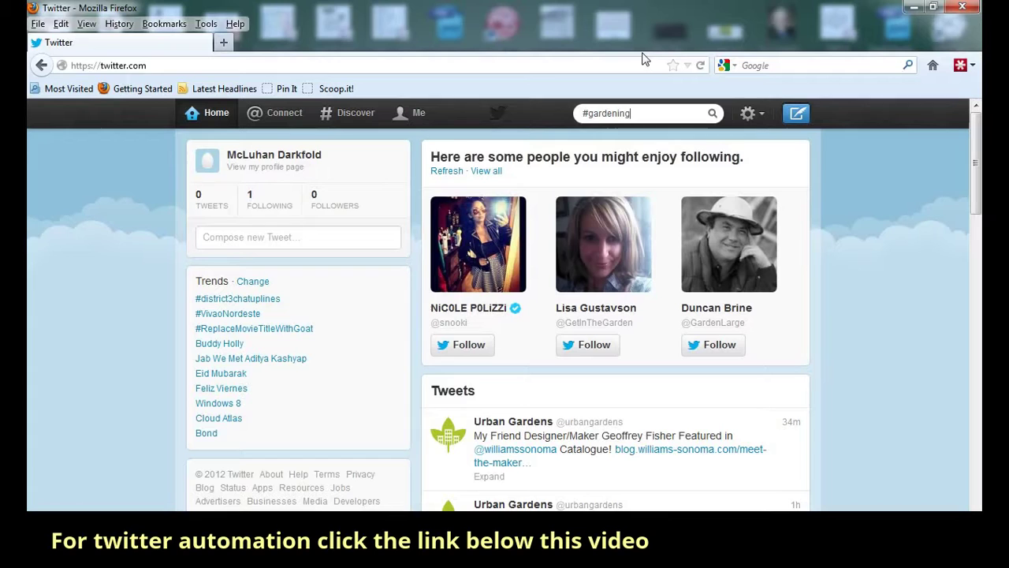
pyautogui.press('Return')
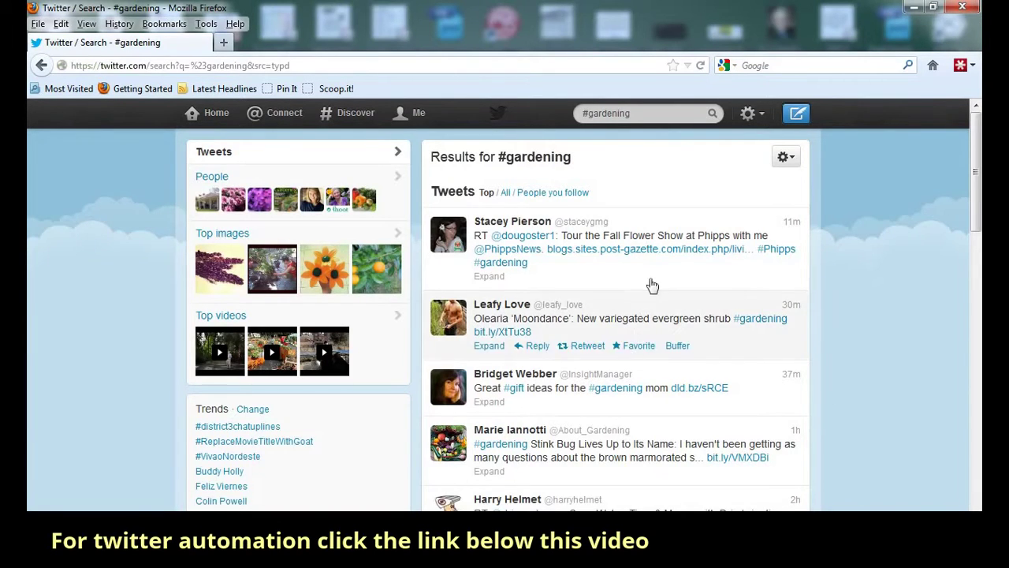
pyautogui.scroll(-2, 660, 278)
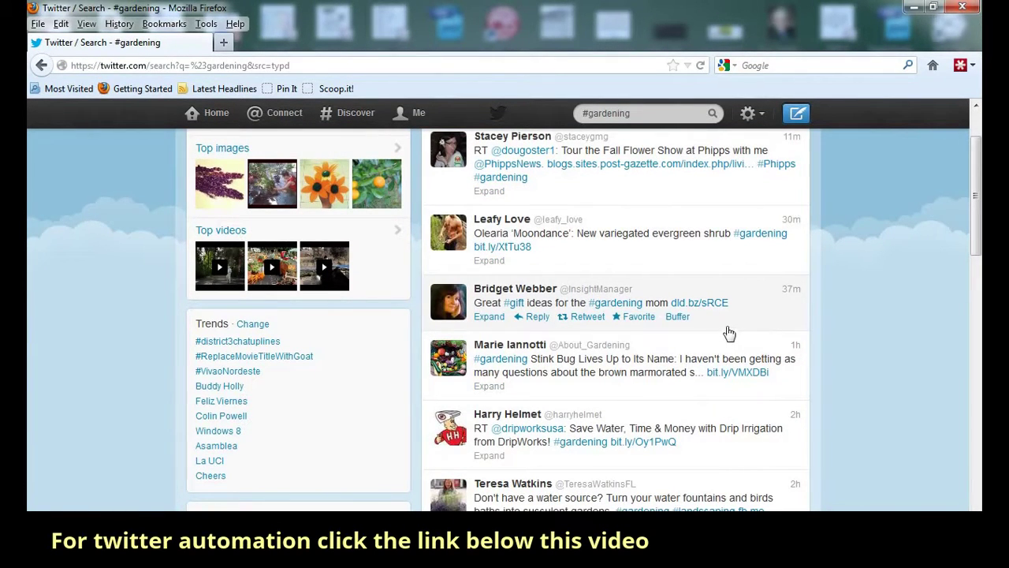
pyautogui.scroll(-2, 729, 333)
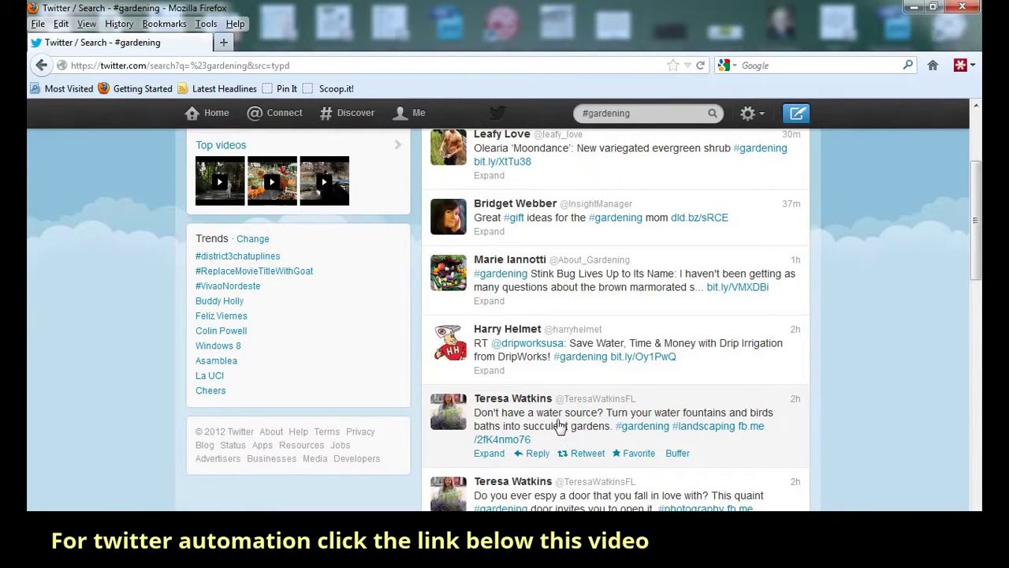
# - Follow the Florida garden expert from the water-source tweet author's profile summary
pyautogui.click(516, 400)
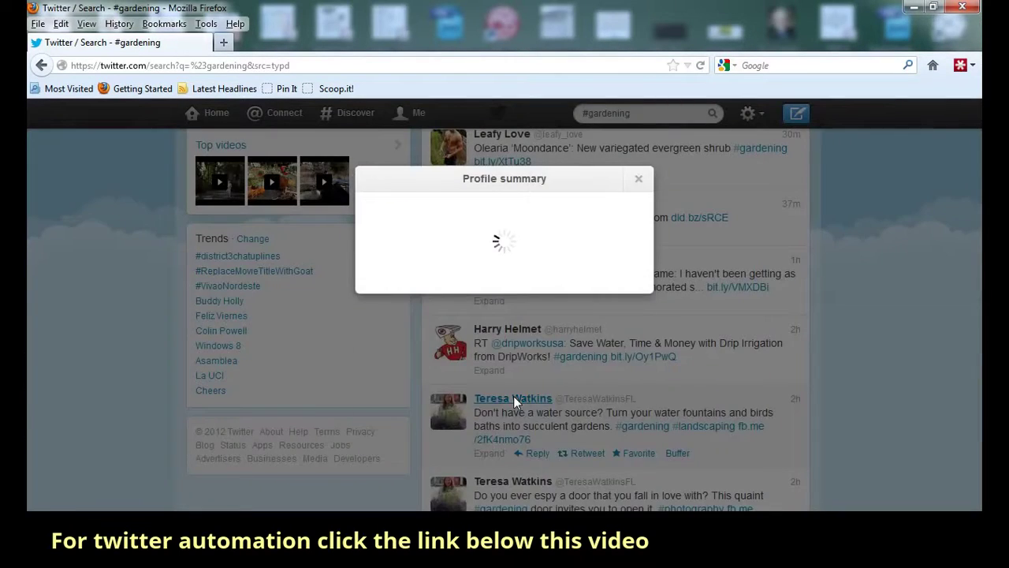
pyautogui.scroll(-2, 517, 405)
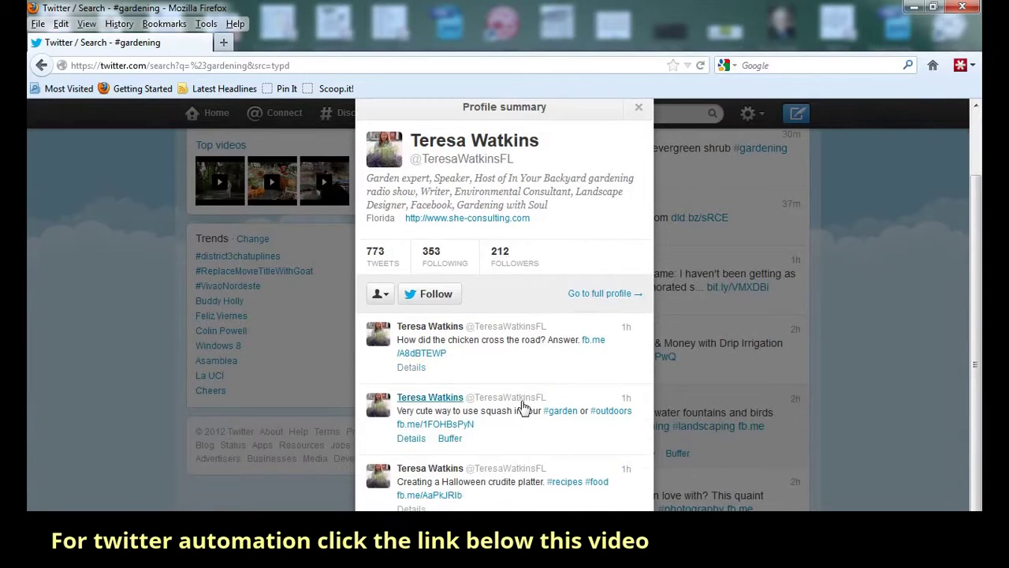
pyautogui.scroll(2, 522, 407)
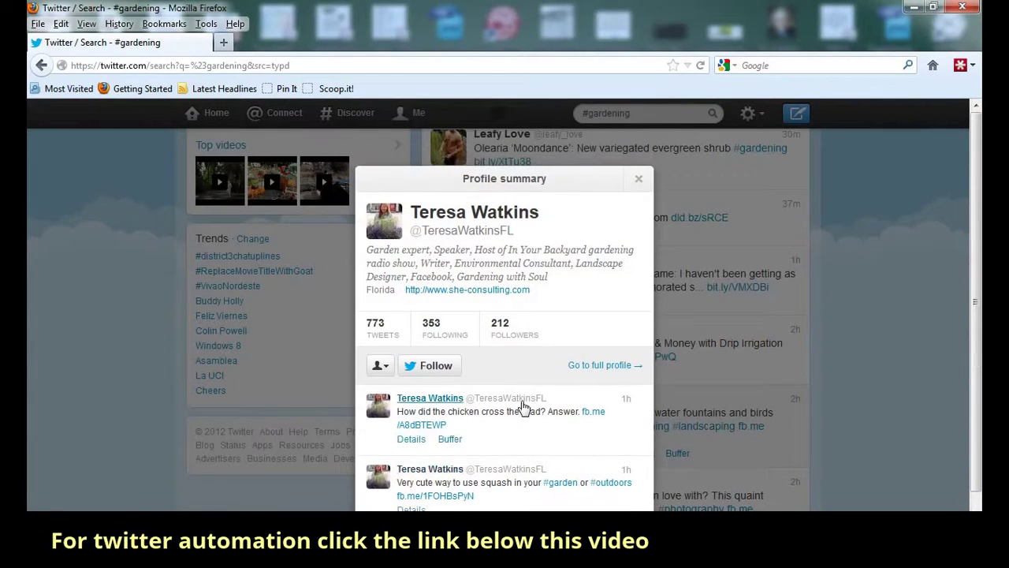
pyautogui.click(433, 366)
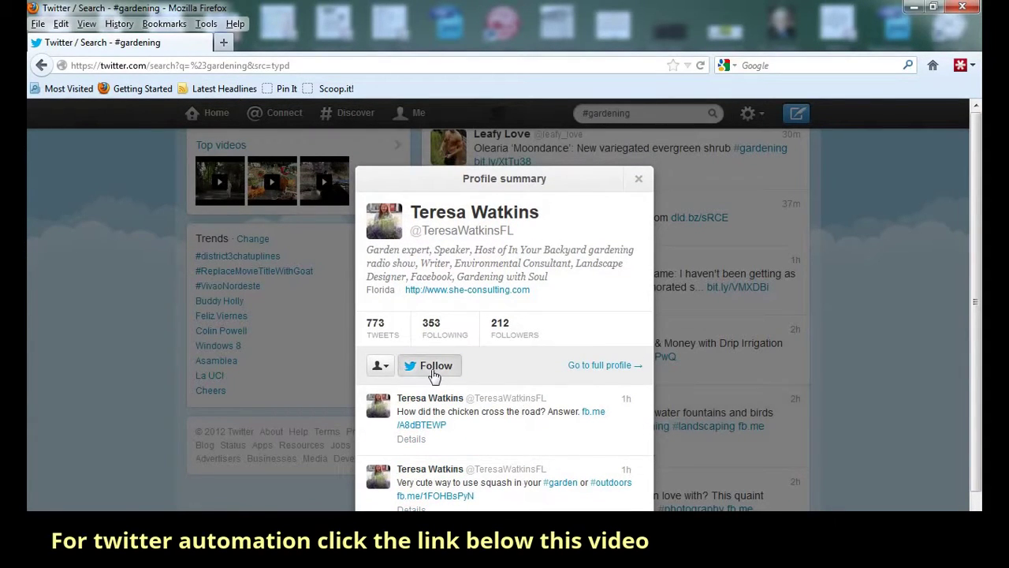